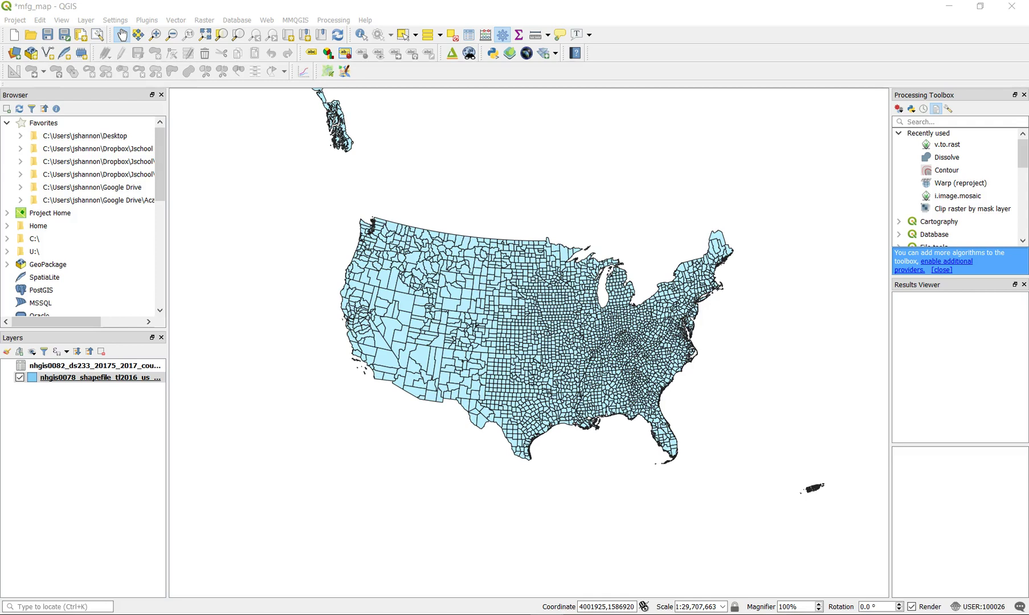
Select the nhgis0078 county layer in the Layers panel to bring up its options
{"action": "left_click", "coordinate": [113, 382]}
{"action": "left_click", "coordinate": [142, 380]}
{"action": "right_click", "coordinate": [143, 380]}
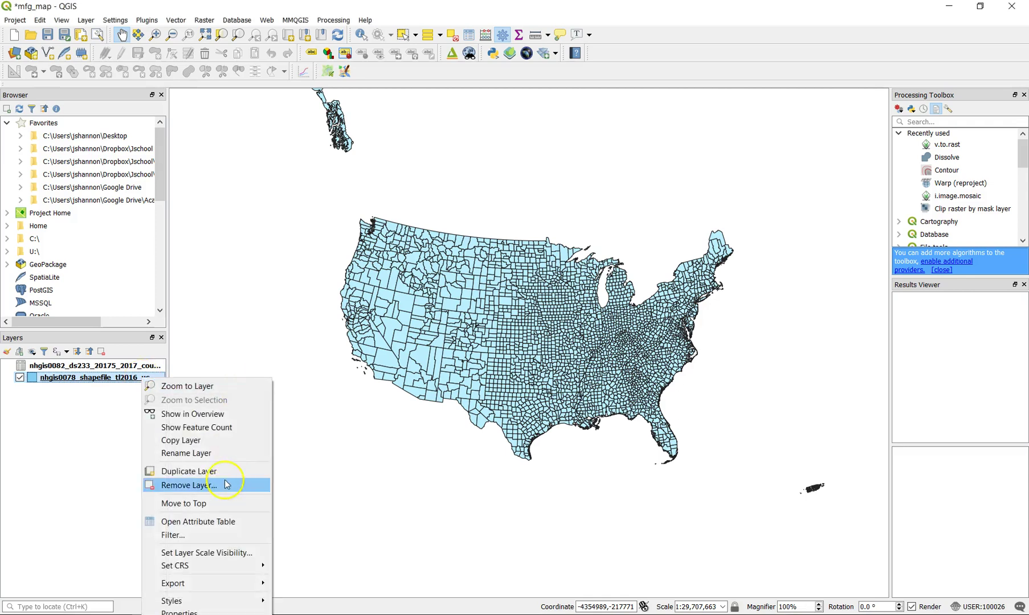
{"action": "left_click", "coordinate": [219, 523]}
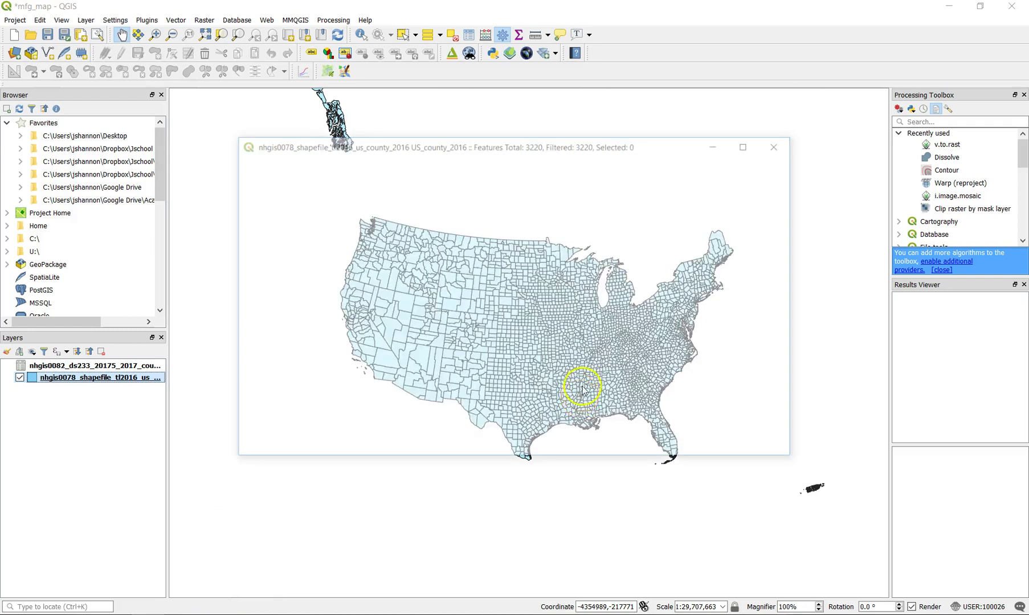
{"action": "left_click_drag", "start_coordinate": [257, 437], "coordinate": [444, 428]}
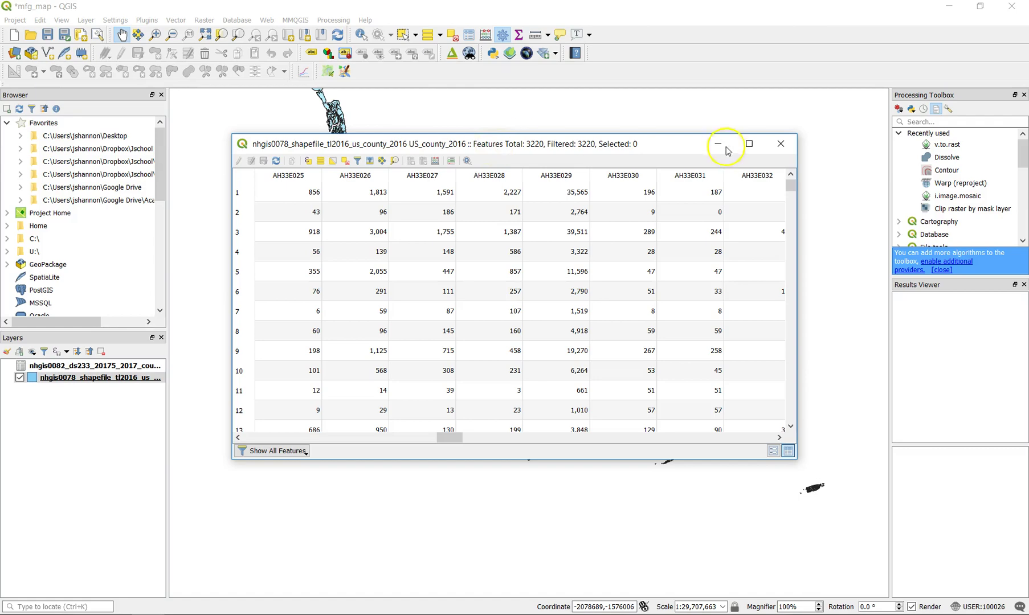
{"action": "left_click", "coordinate": [786, 146]}
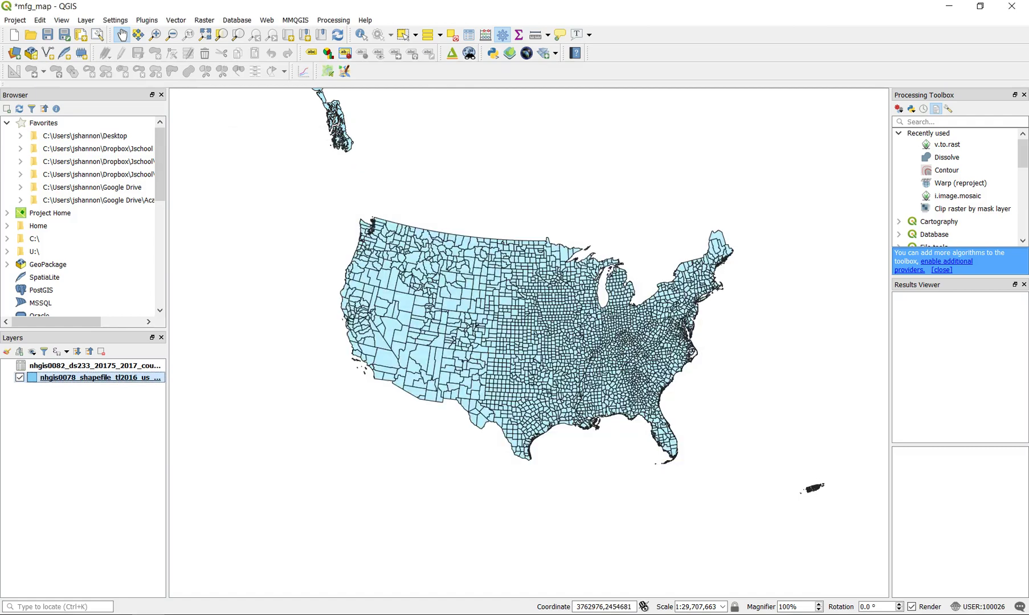
{"action": "left_click_drag", "start_coordinate": [997, 316], "coordinate": [336, 107]}
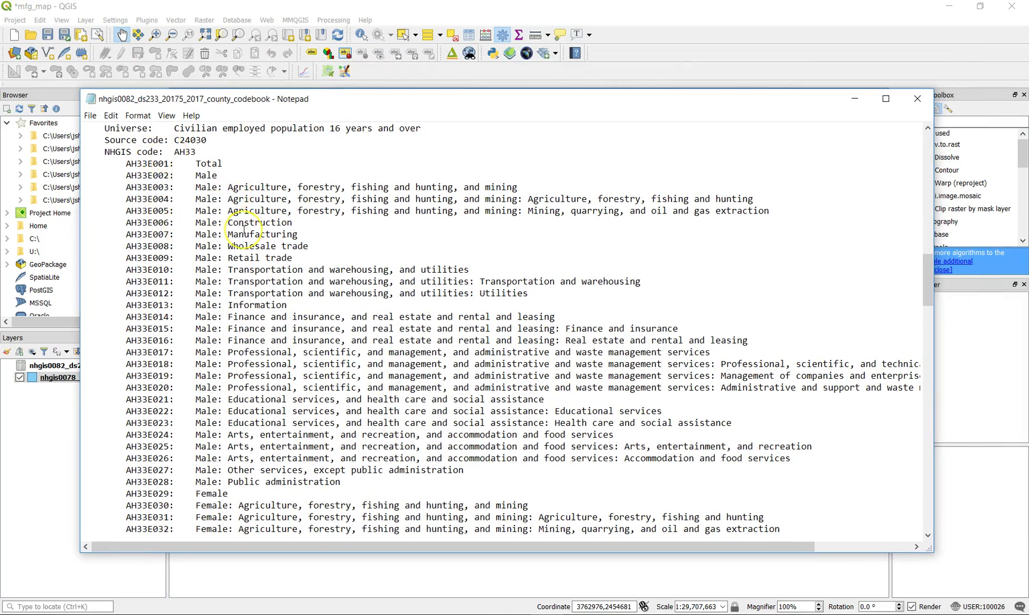
{"action": "scroll", "coordinate": [245, 229], "scroll_direction": "down", "scroll_amount": 3}
{"action": "scroll", "coordinate": [245, 229], "scroll_direction": "up", "scroll_amount": 3}
{"action": "left_click", "coordinate": [854, 106]}
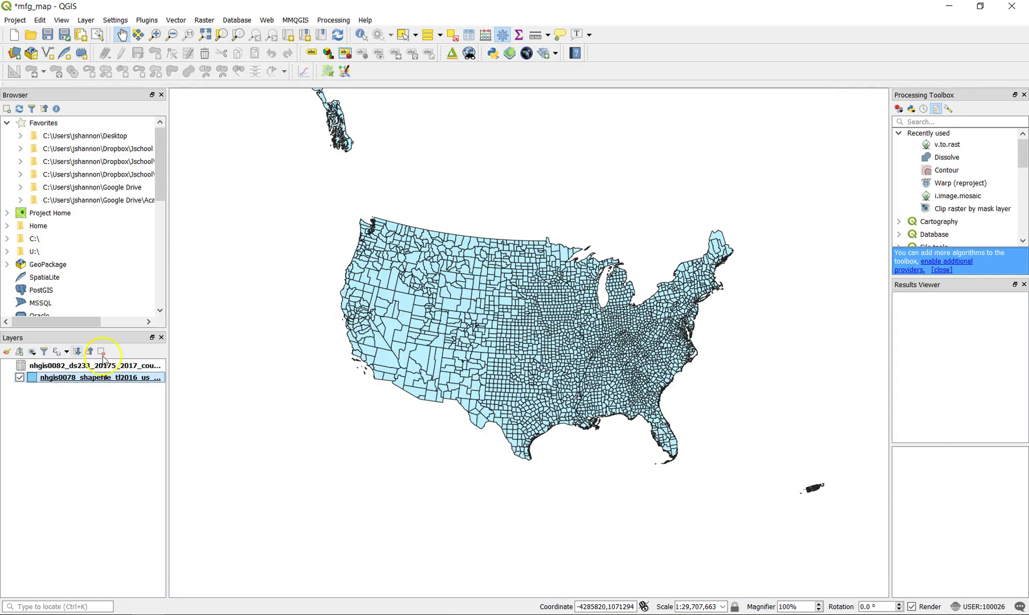
Switch the county layer's Symbology renderer to Graduated
{"action": "right_click", "coordinate": [102, 377]}
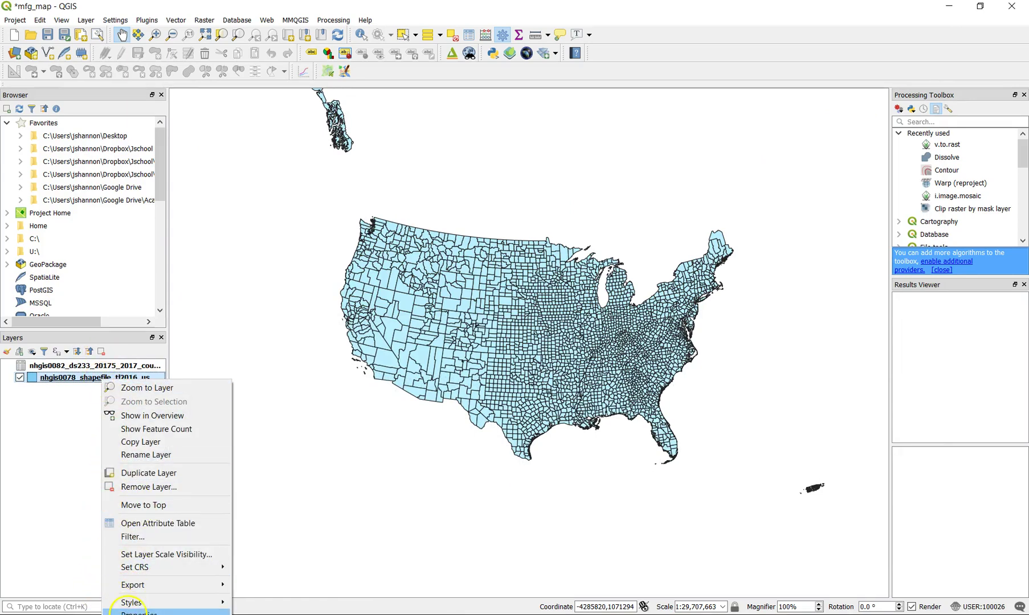
{"action": "left_click", "coordinate": [129, 612]}
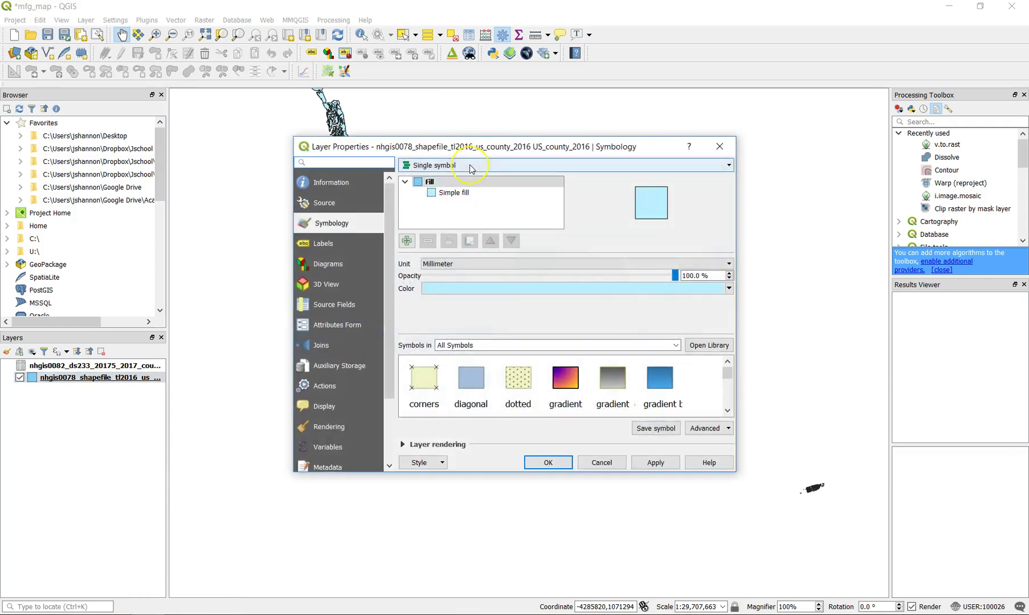
{"action": "left_click", "coordinate": [470, 169]}
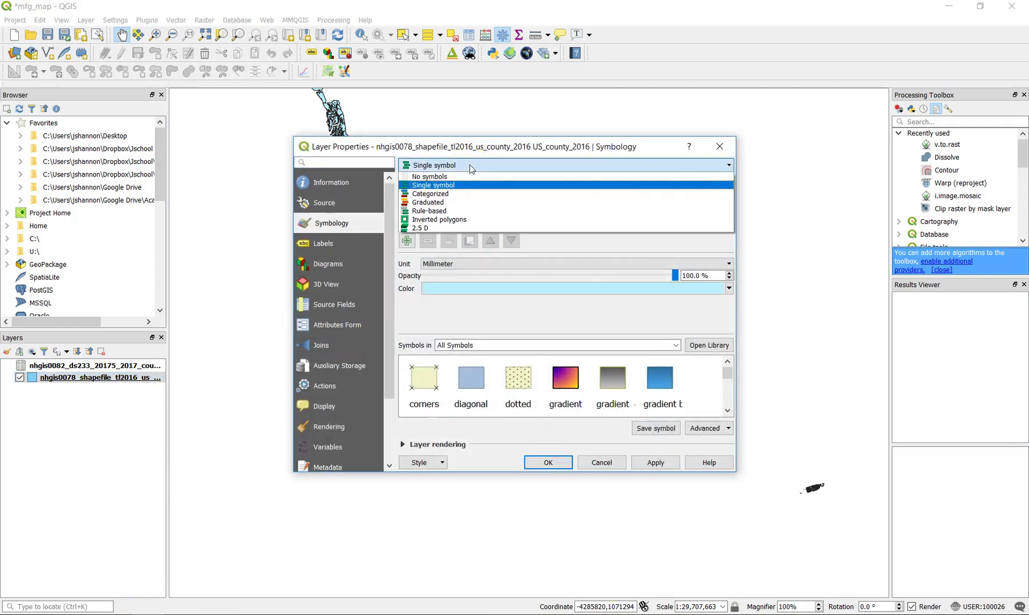
{"action": "left_click", "coordinate": [465, 205]}
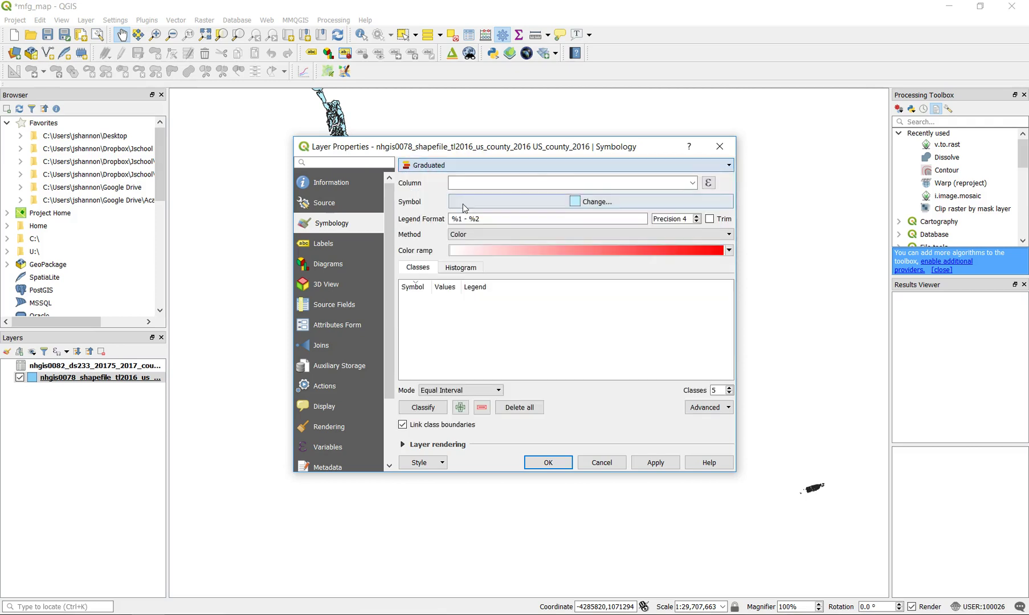
Set the graduated column to AH33E014, checking its meaning in the codebook
{"action": "left_click", "coordinate": [693, 182]}
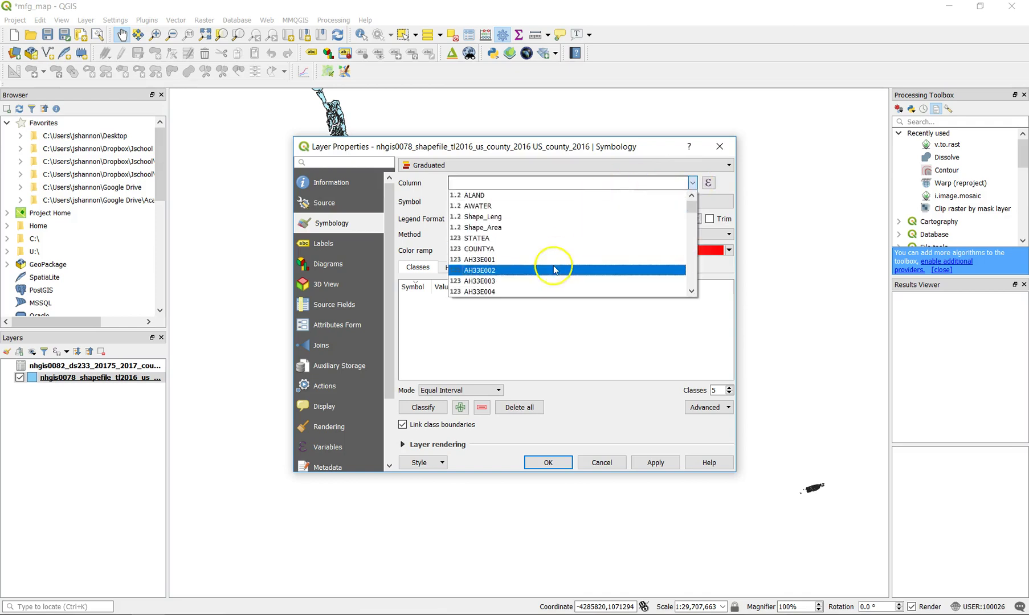
{"action": "scroll", "coordinate": [553, 265], "scroll_direction": "down", "scroll_amount": 5}
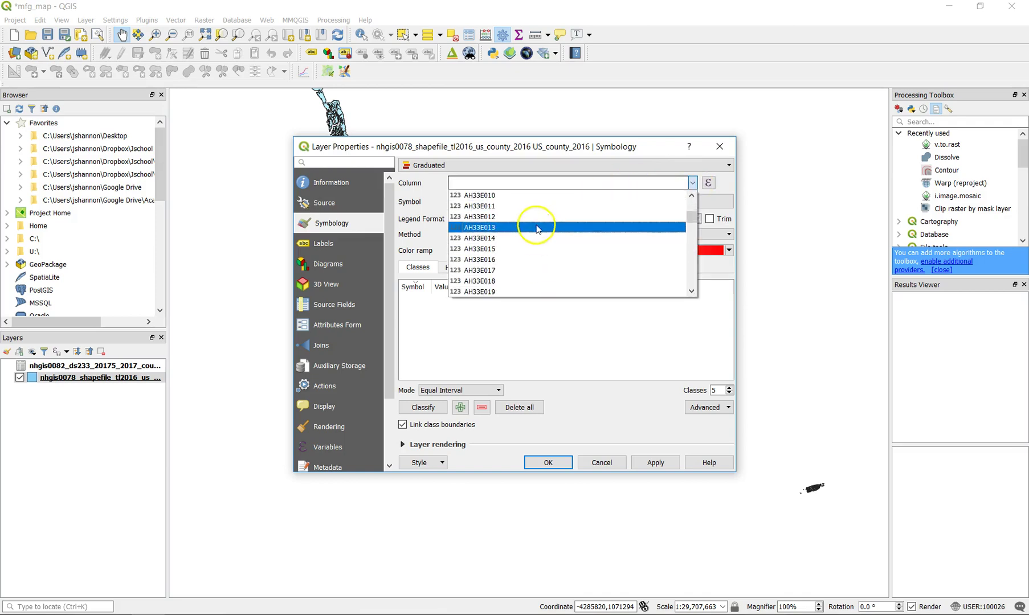
{"action": "left_click", "coordinate": [535, 238]}
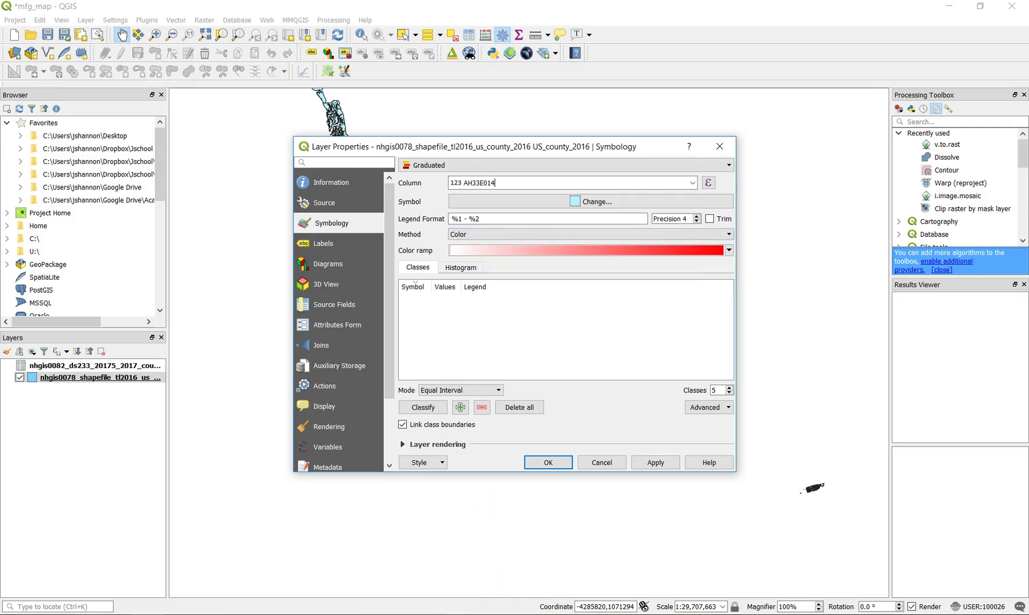
{"action": "key", "text": "alt+Tab"}
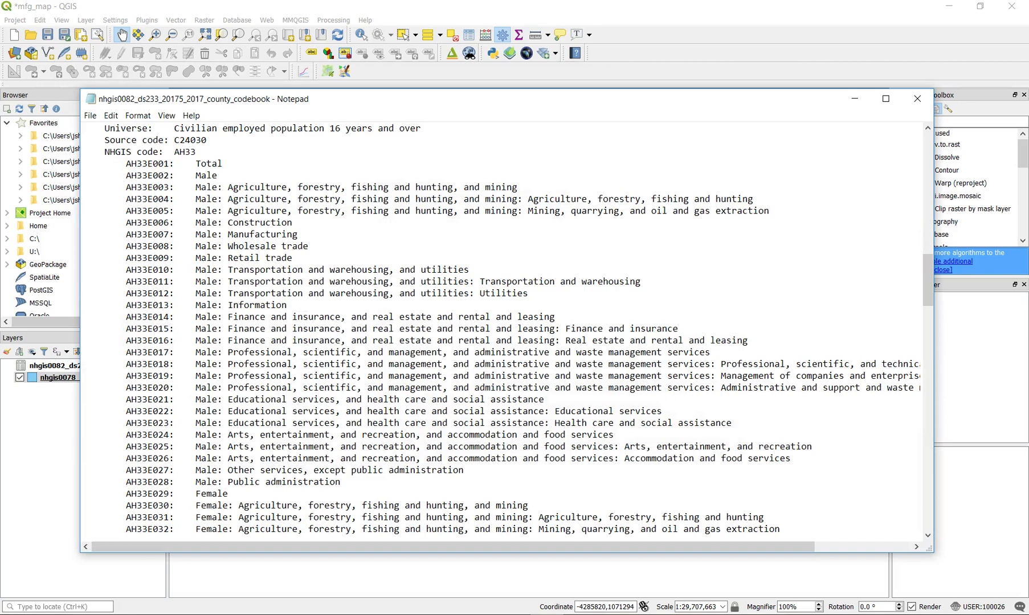
{"action": "key", "text": "alt+Tab"}
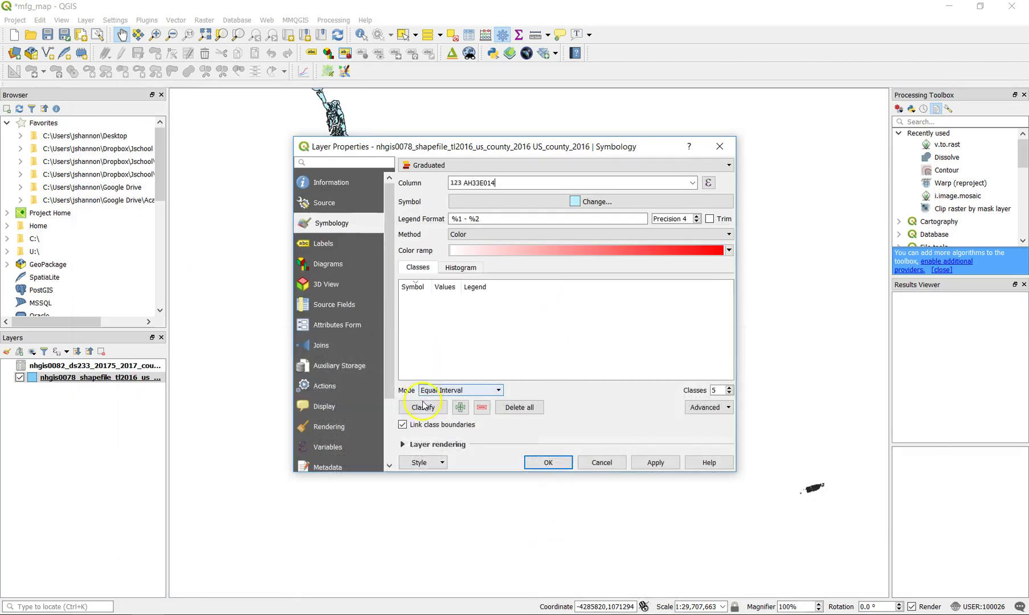
Apply five Jenks red classes of AH33E014, ranging 0 to 142794, and check the map
{"action": "left_click", "coordinate": [435, 392]}
{"action": "left_click", "coordinate": [430, 416]}
{"action": "left_click", "coordinate": [655, 462]}
{"action": "left_click_drag", "start_coordinate": [627, 147], "coordinate": [744, 432]}
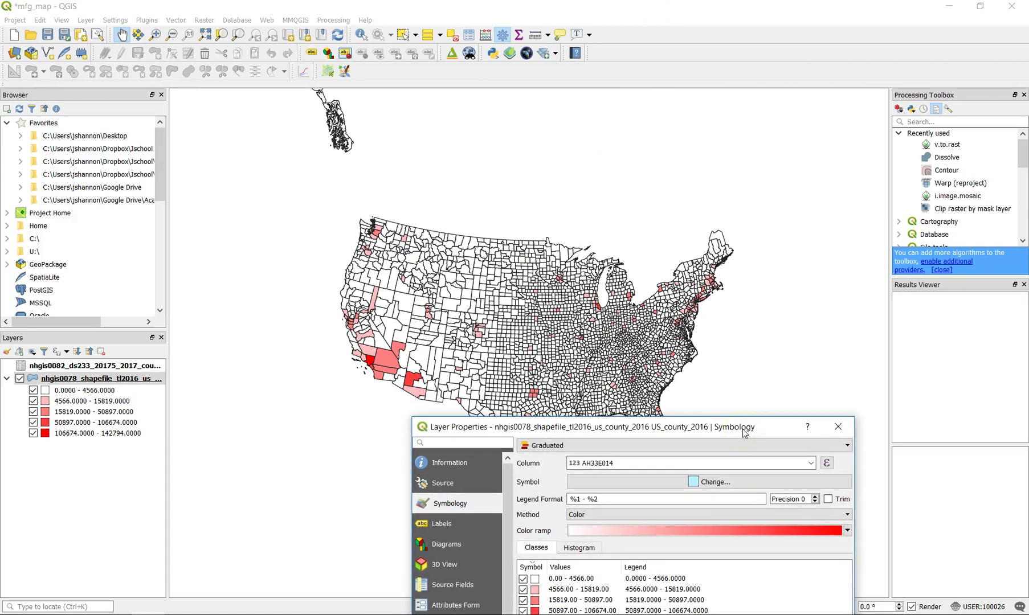
{"action": "left_click_drag", "start_coordinate": [743, 432], "coordinate": [589, 199]}
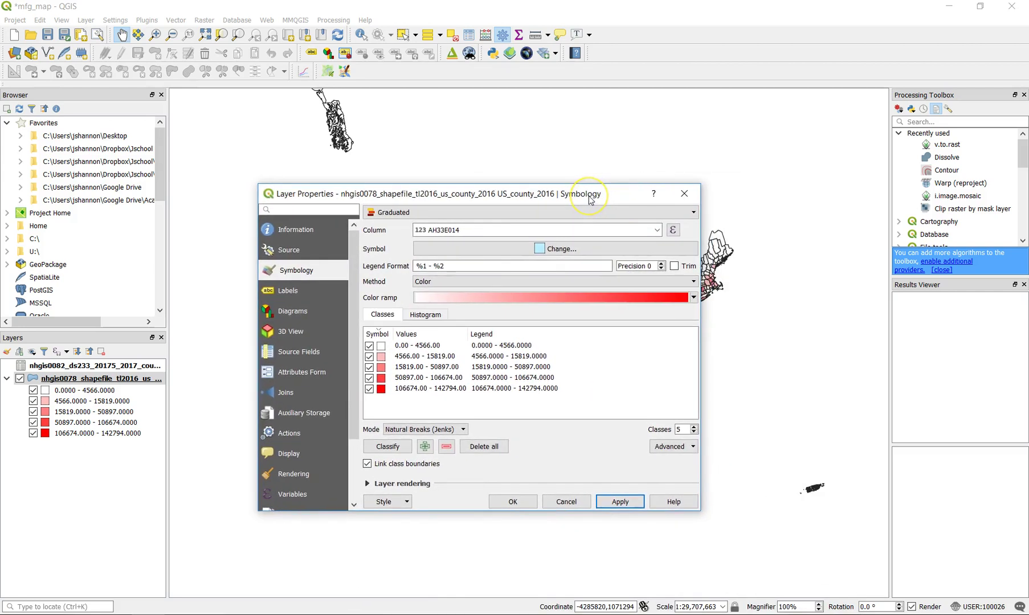
{"action": "left_click", "coordinate": [674, 230]}
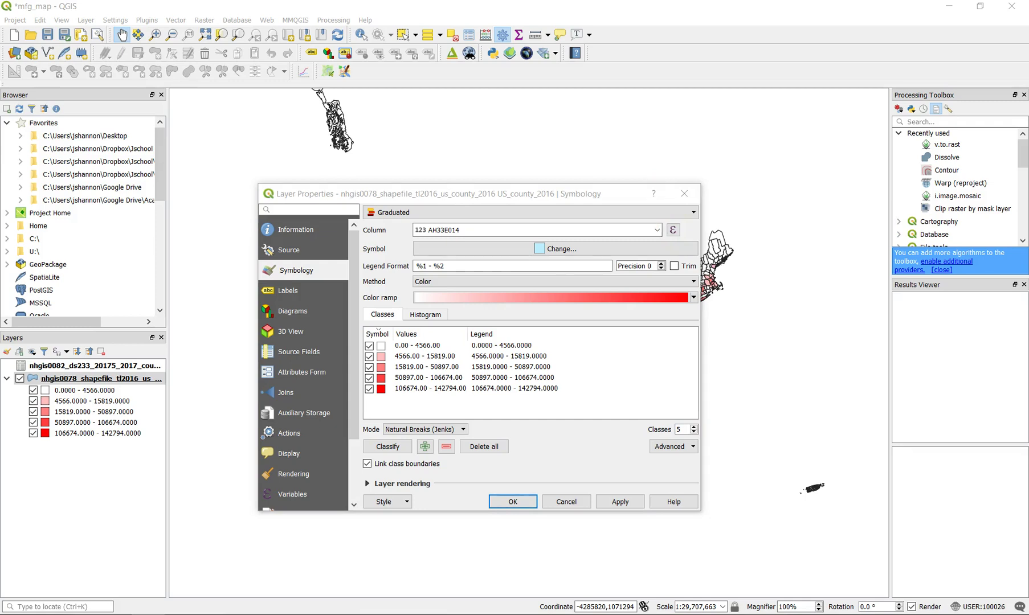
Replace the existing expression with the AH33E014 field
{"action": "left_click_drag", "start_coordinate": [475, 179], "coordinate": [386, 161]}
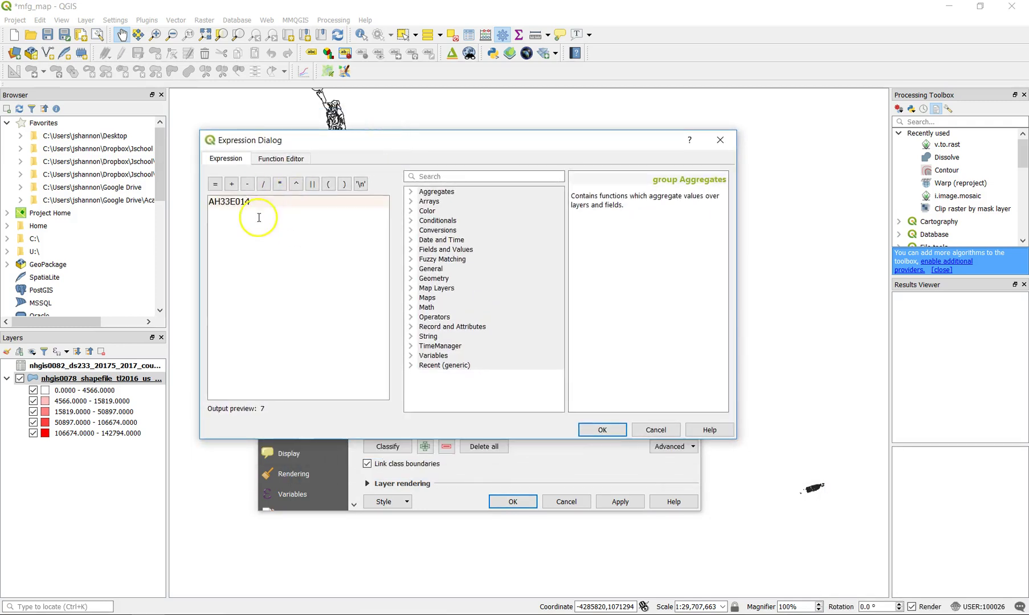
{"action": "left_click_drag", "start_coordinate": [260, 203], "coordinate": [82, 195]}
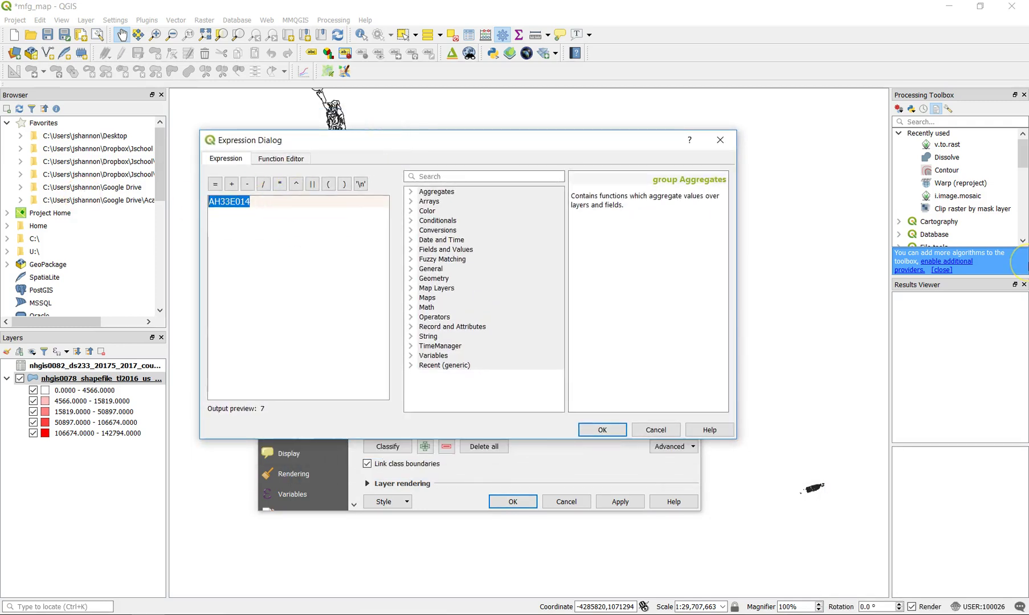
{"action": "key", "text": "BackSpace"}
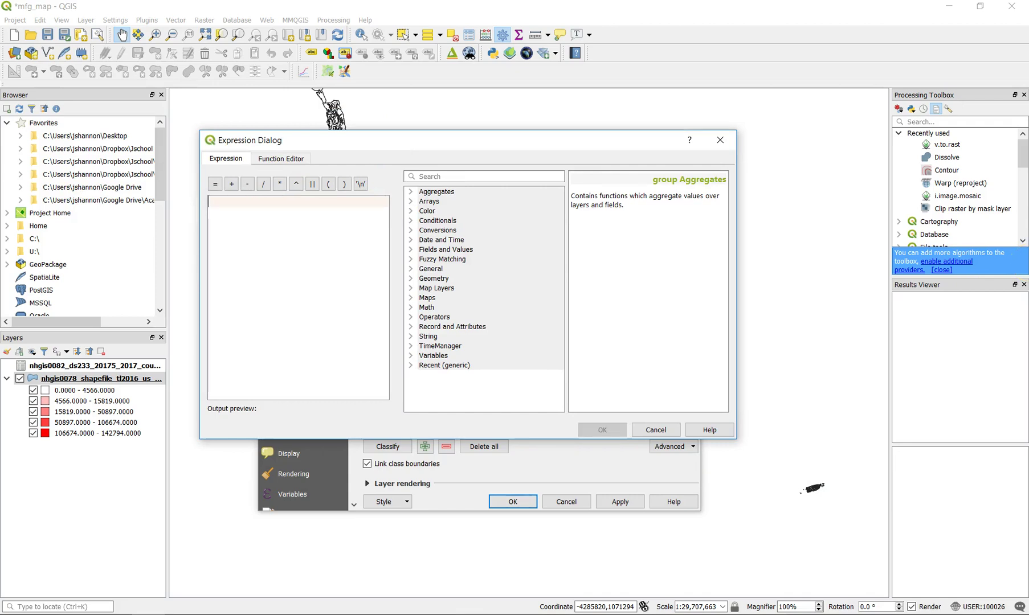
{"action": "left_click", "coordinate": [411, 249]}
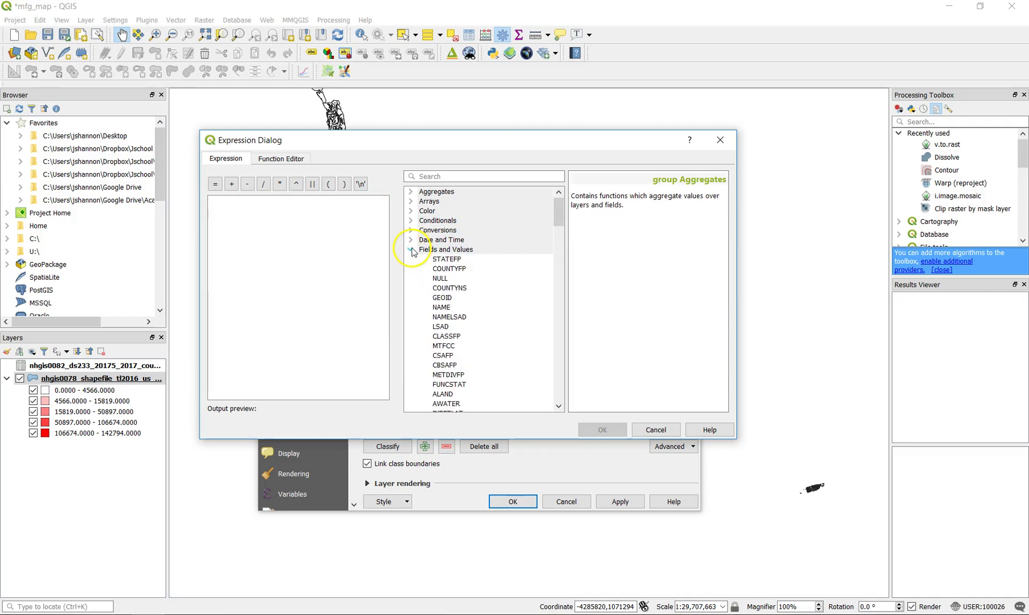
{"action": "scroll", "coordinate": [468, 336], "scroll_direction": "down", "scroll_amount": 10}
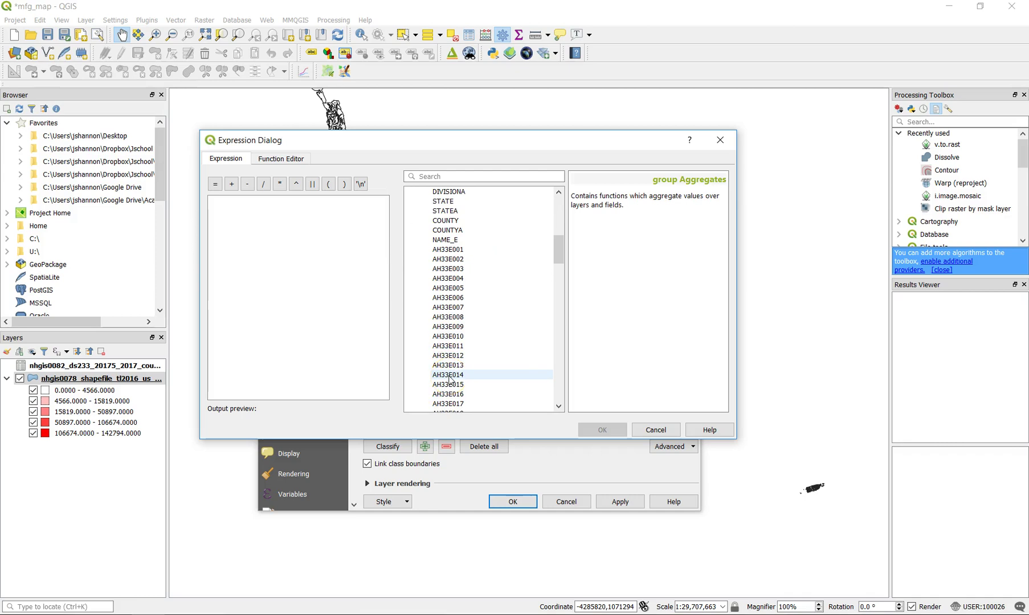
{"action": "left_click", "coordinate": [450, 380]}
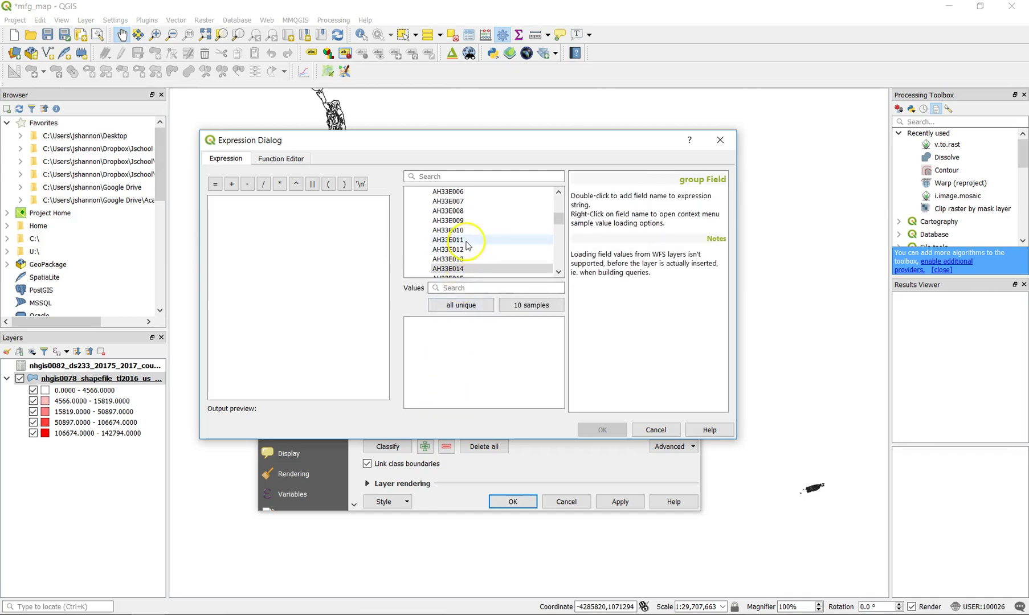
{"action": "double_click", "coordinate": [456, 268]}
Complete the expression as "AH33E014" / "AH33E002" *100
{"action": "left_click", "coordinate": [294, 230]}
{"action": "left_click", "coordinate": [559, 221]}
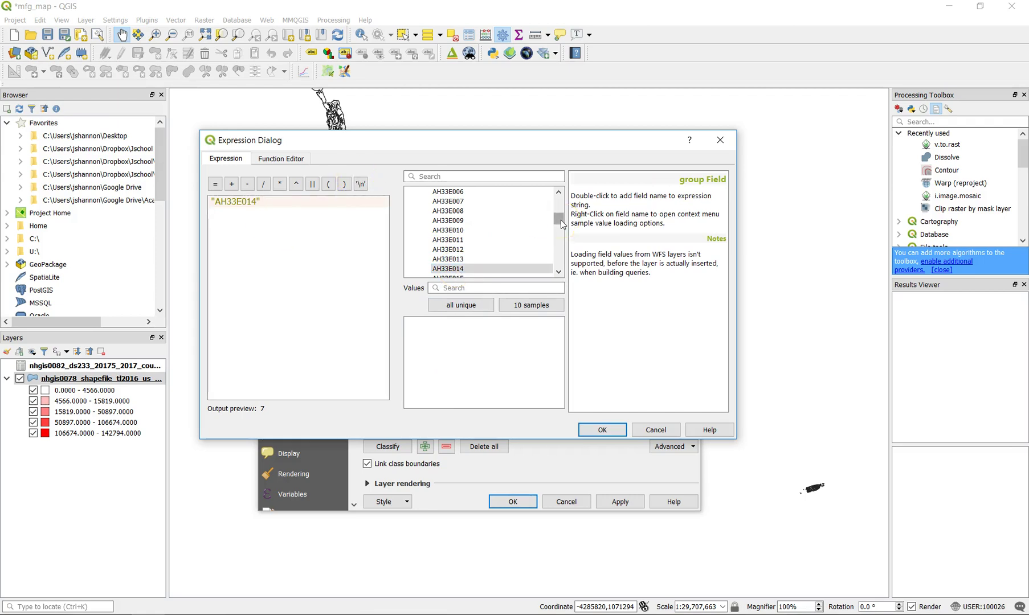
{"action": "type", "text": "/"}
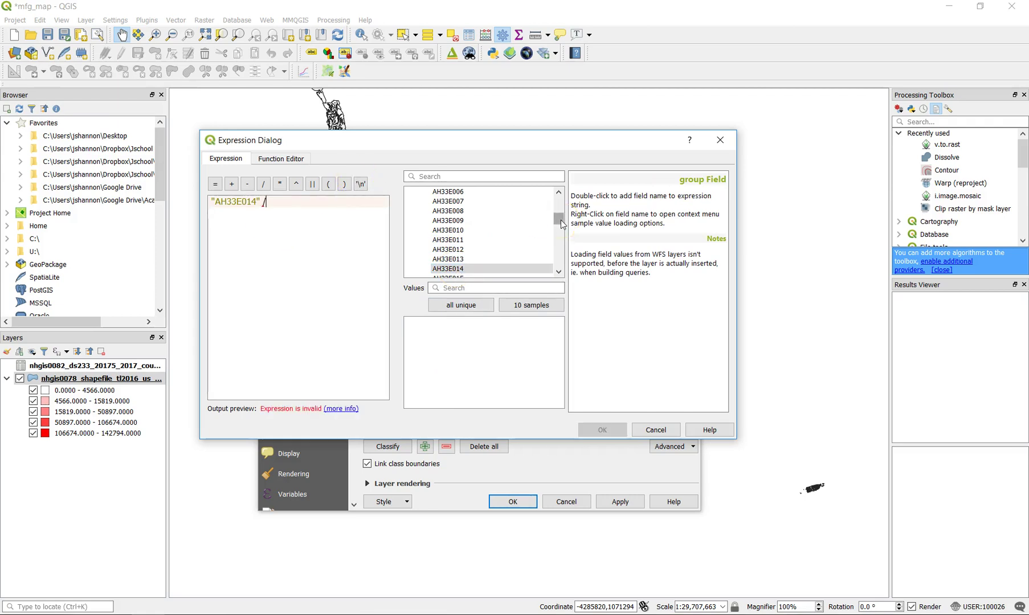
{"action": "scroll", "coordinate": [495, 247], "scroll_direction": "up", "scroll_amount": 1}
{"action": "scroll", "coordinate": [485, 233], "scroll_direction": "up", "scroll_amount": 1}
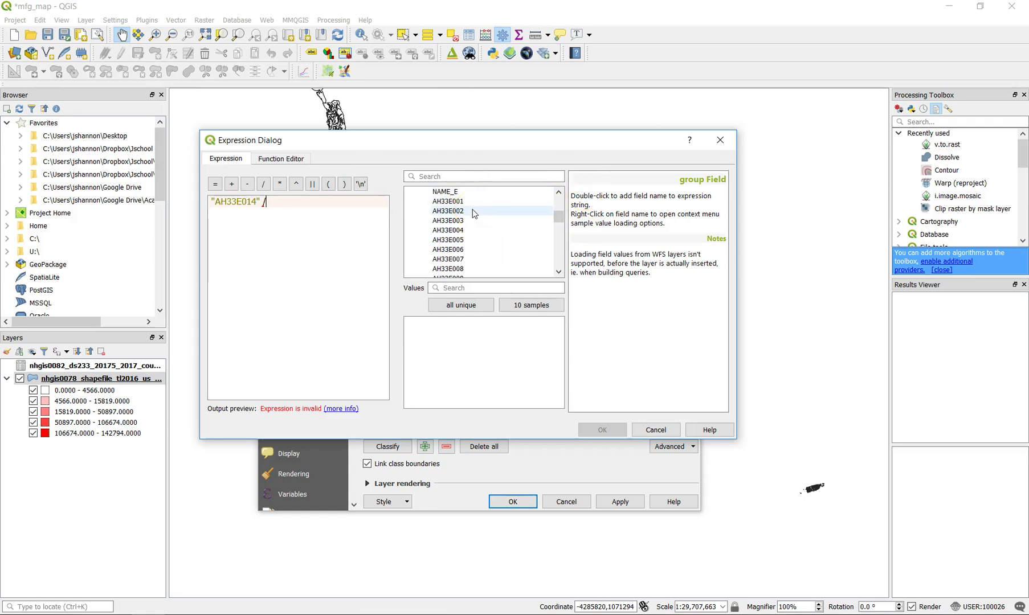
{"action": "double_click", "coordinate": [473, 211]}
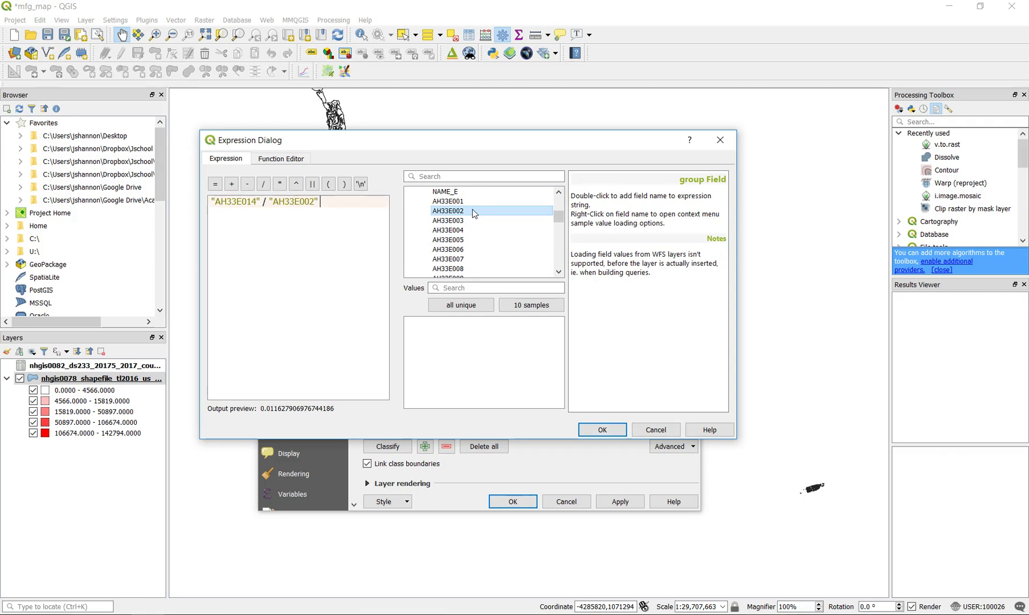
{"action": "type", "text": "*100"}
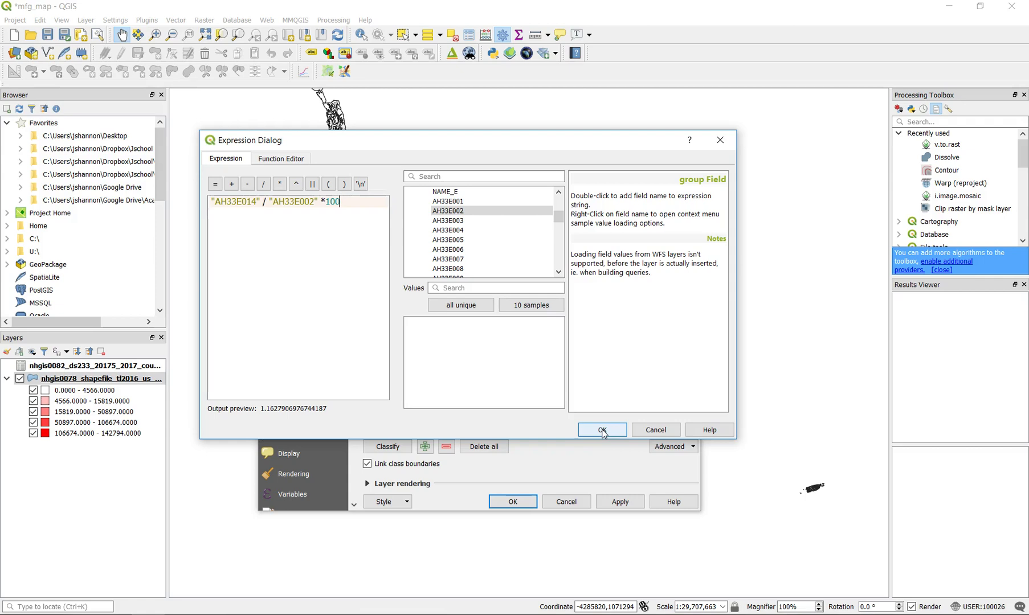
Reclassify by the percentage expression into five classes spanning 0–21.336 and load the histogram
{"action": "left_click", "coordinate": [602, 430]}
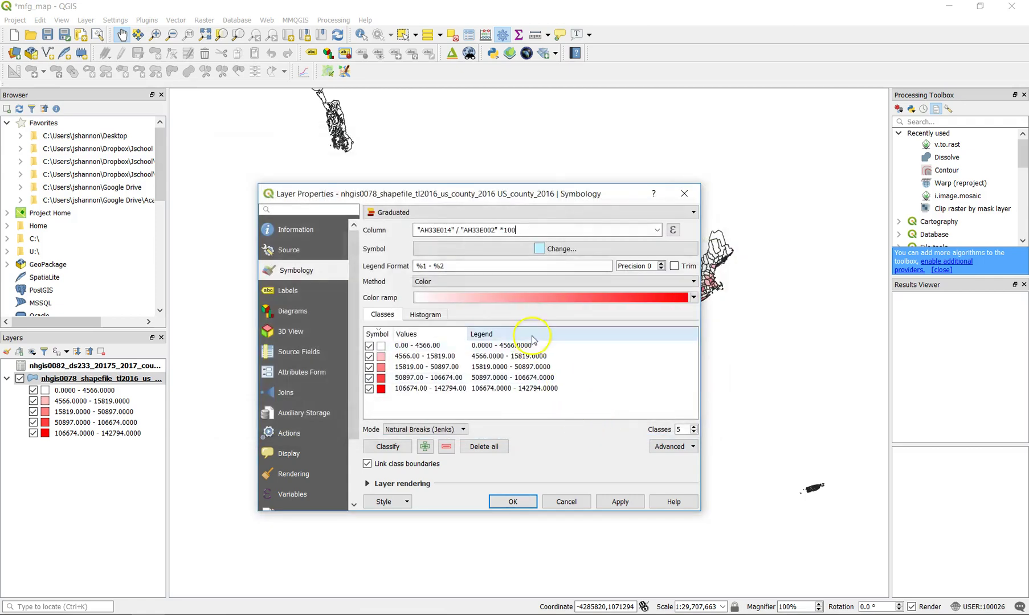
{"action": "left_click", "coordinate": [388, 448]}
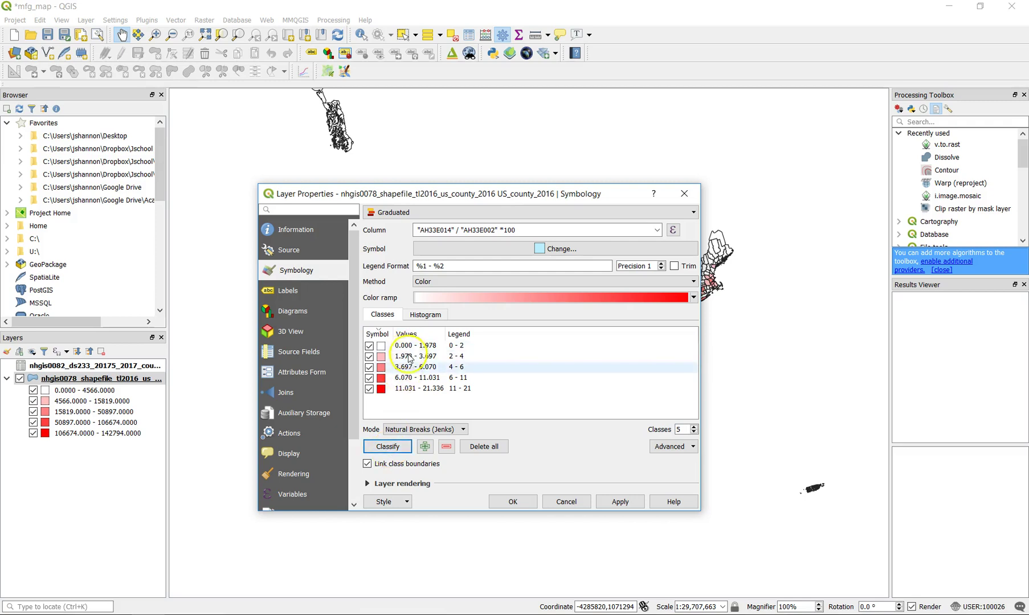
{"action": "left_click", "coordinate": [421, 317]}
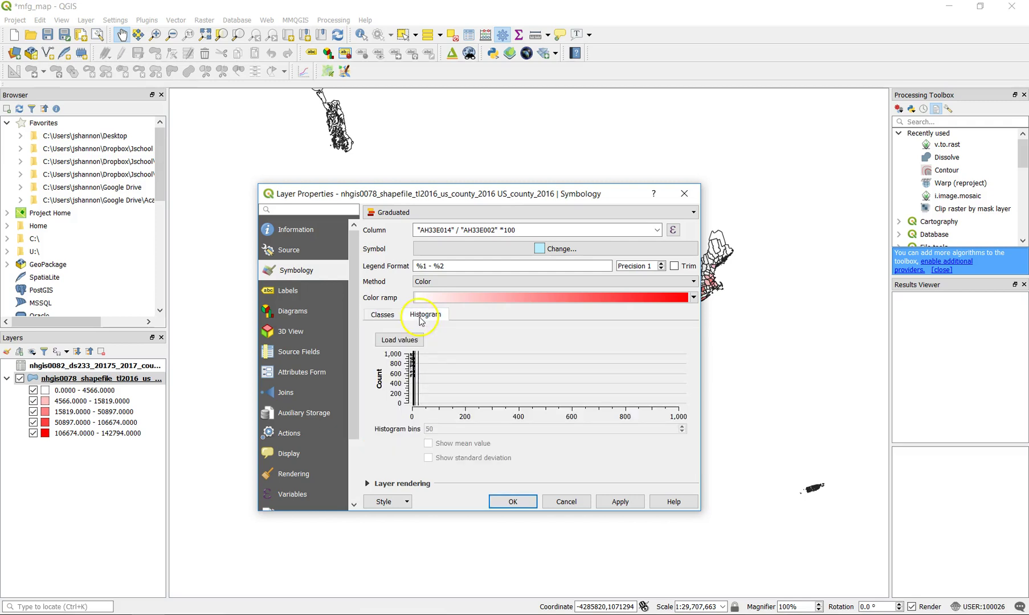
{"action": "left_click", "coordinate": [399, 339]}
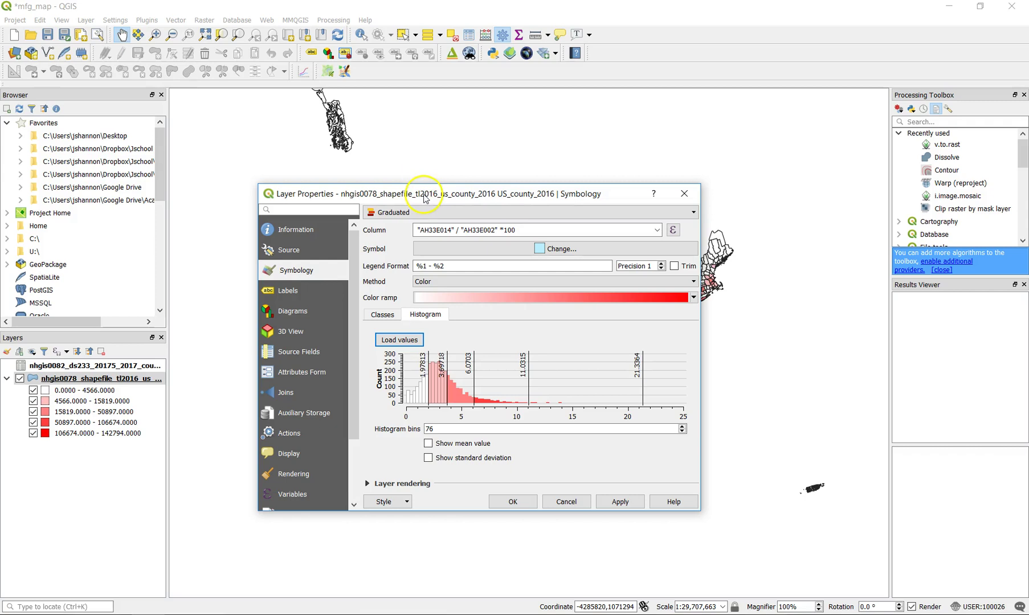
Apply the percentage classes and inspect the map legend reading 0–2 through 11–21
{"action": "left_click", "coordinate": [634, 502]}
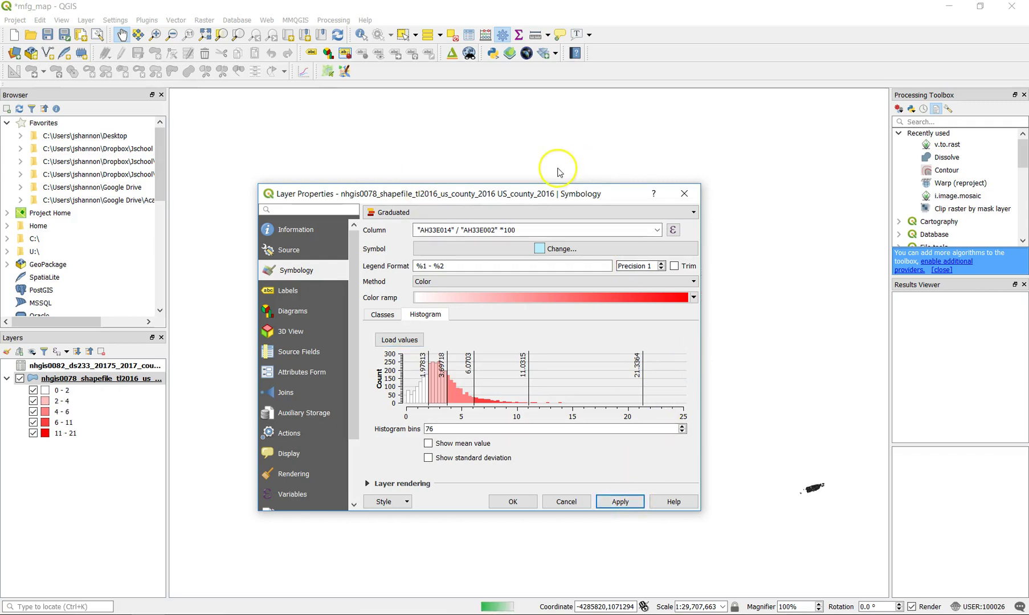
{"action": "left_click_drag", "start_coordinate": [540, 194], "coordinate": [653, 404]}
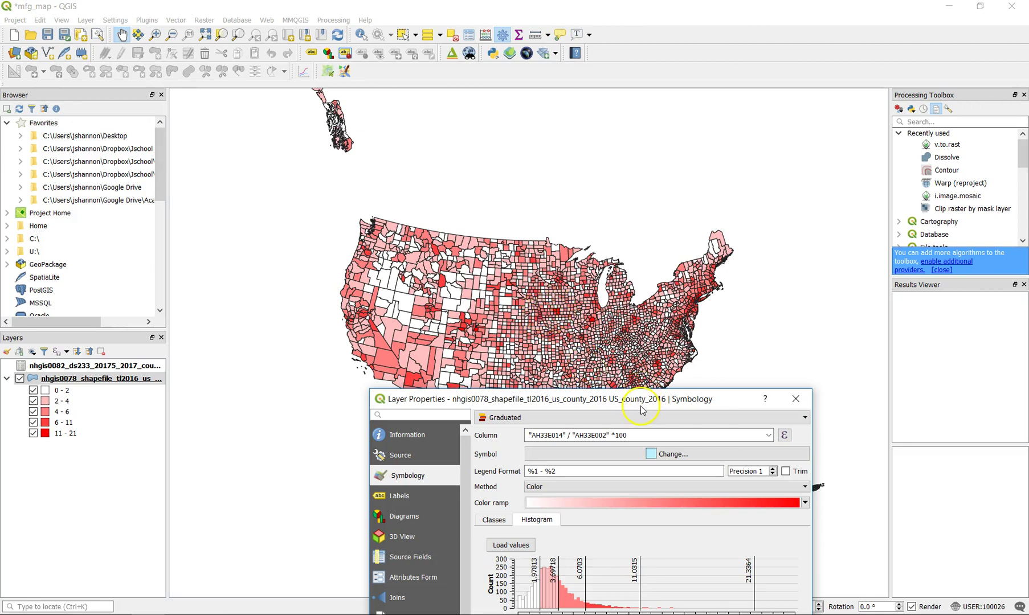
{"action": "left_click_drag", "start_coordinate": [642, 406], "coordinate": [657, 200]}
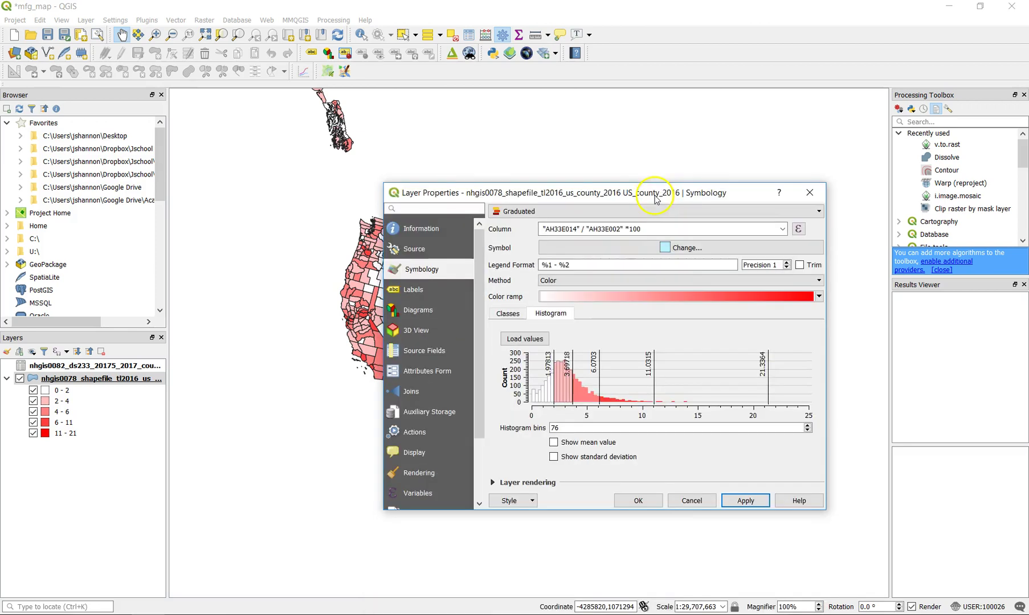
Set the Simple fill stroke colour to light grey with partial opacity and apply it
{"action": "left_click", "coordinate": [687, 253]}
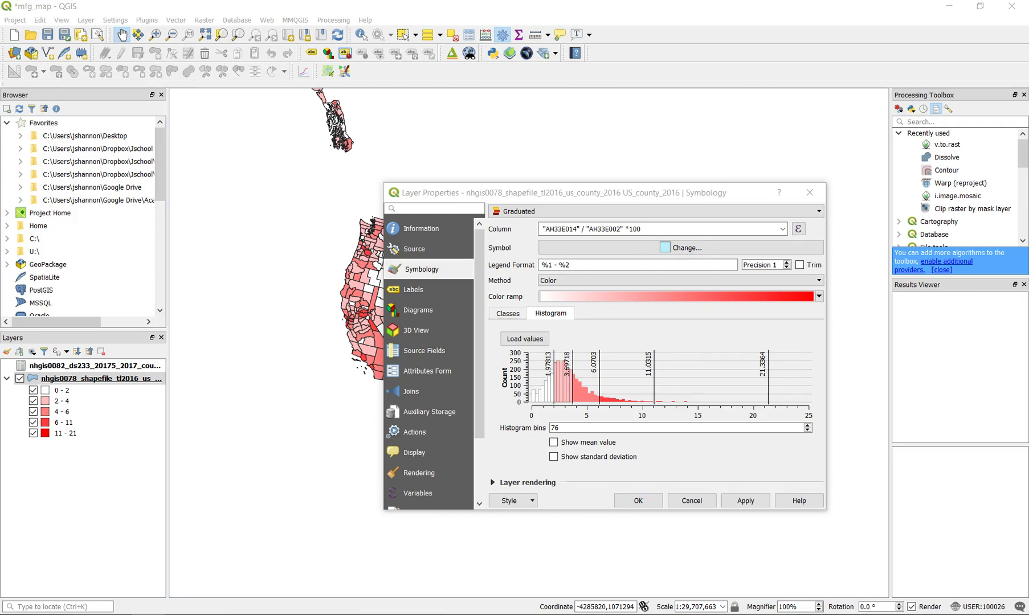
{"action": "left_click_drag", "start_coordinate": [222, 69], "coordinate": [484, 156]}
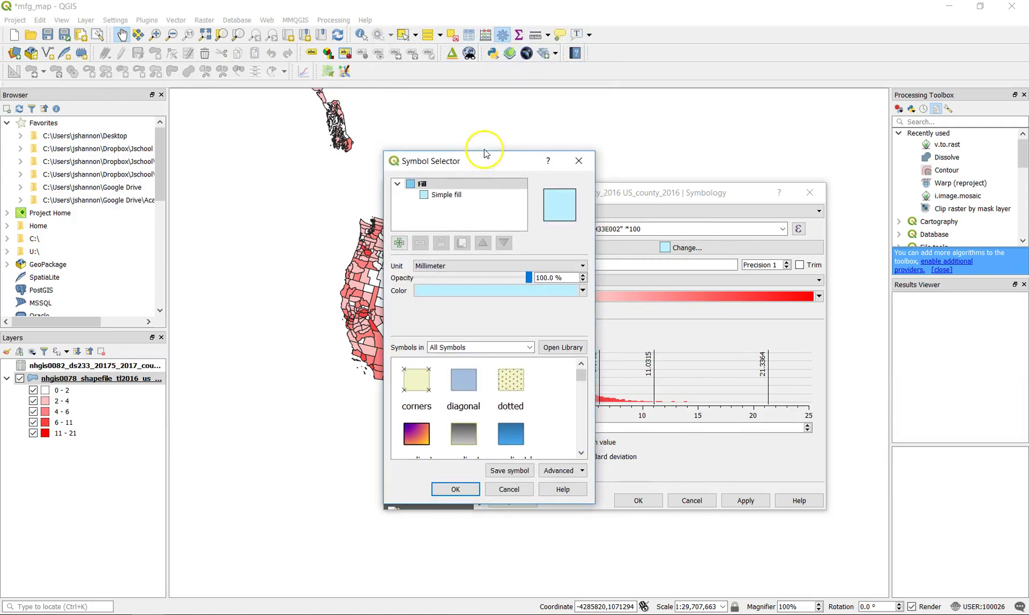
{"action": "left_click", "coordinate": [450, 195]}
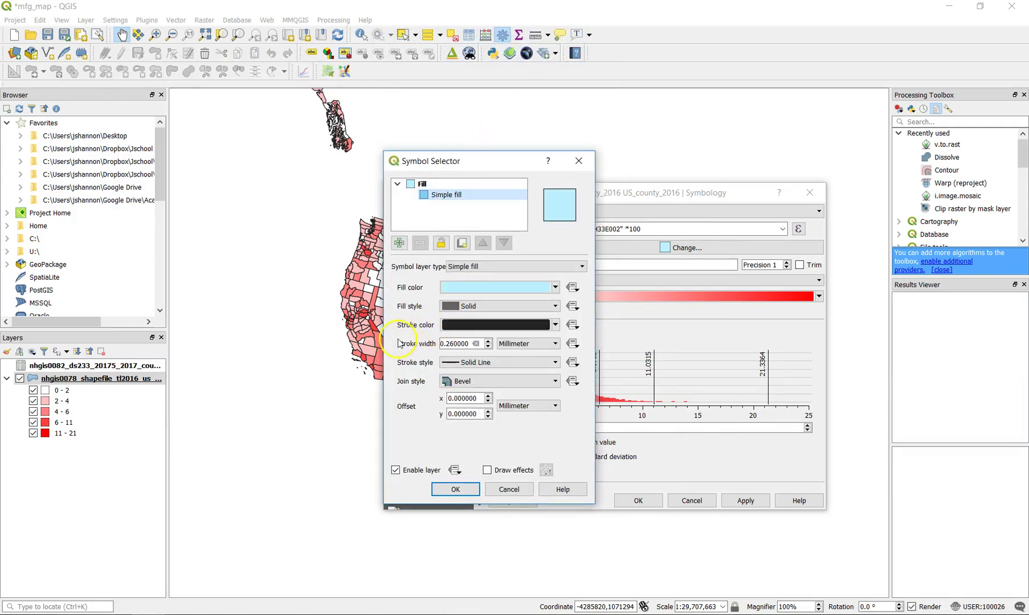
{"action": "left_click", "coordinate": [557, 325]}
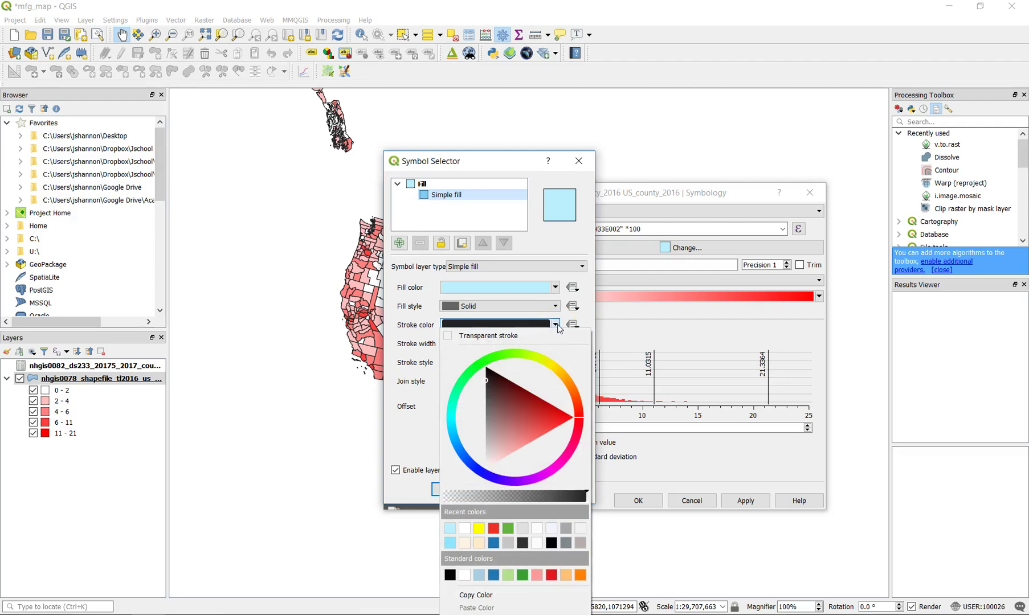
{"action": "left_click", "coordinate": [487, 441]}
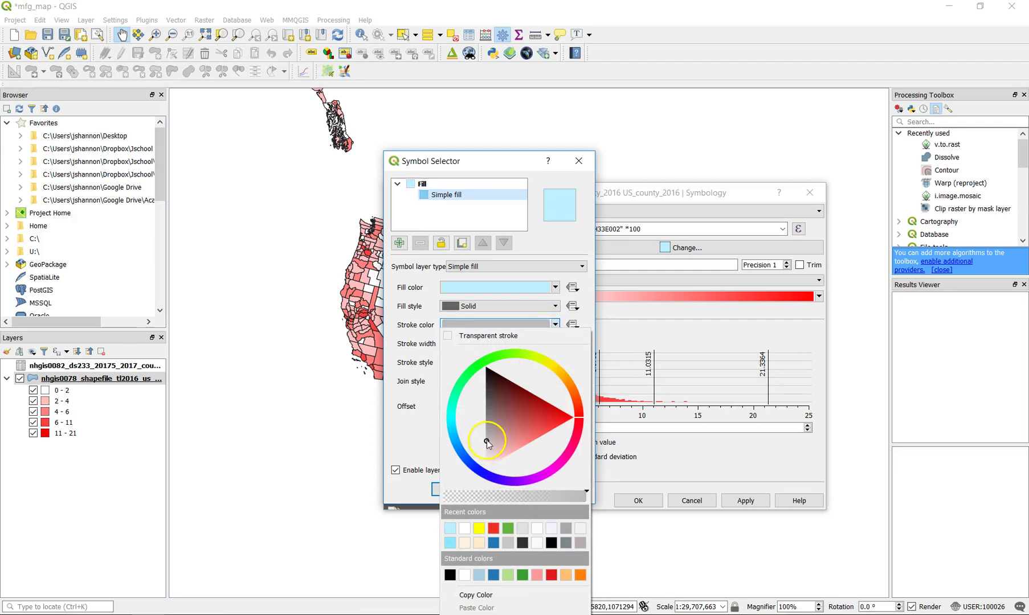
{"action": "left_click", "coordinate": [556, 497]}
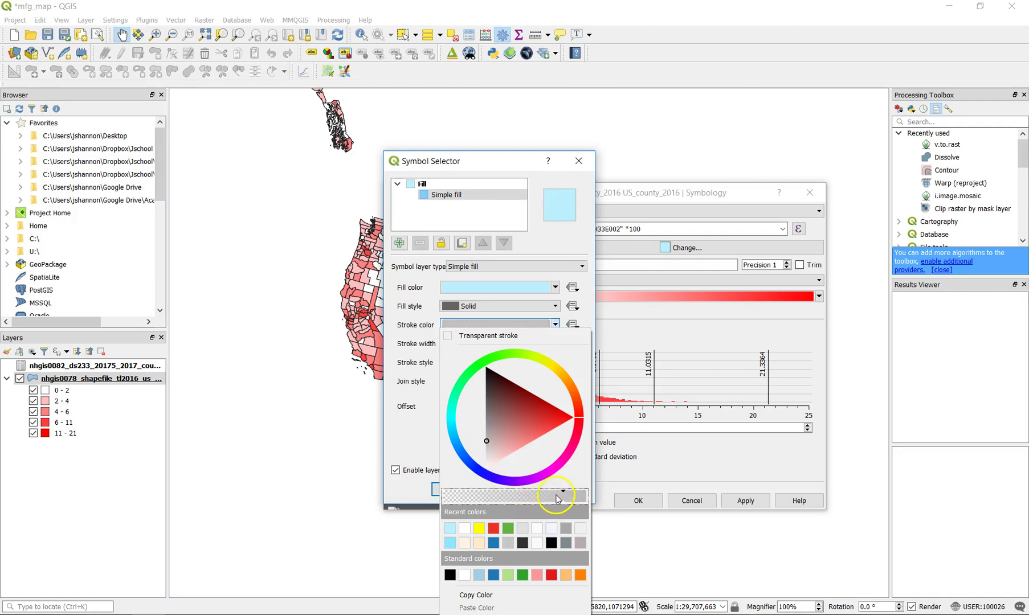
{"action": "left_click", "coordinate": [418, 431]}
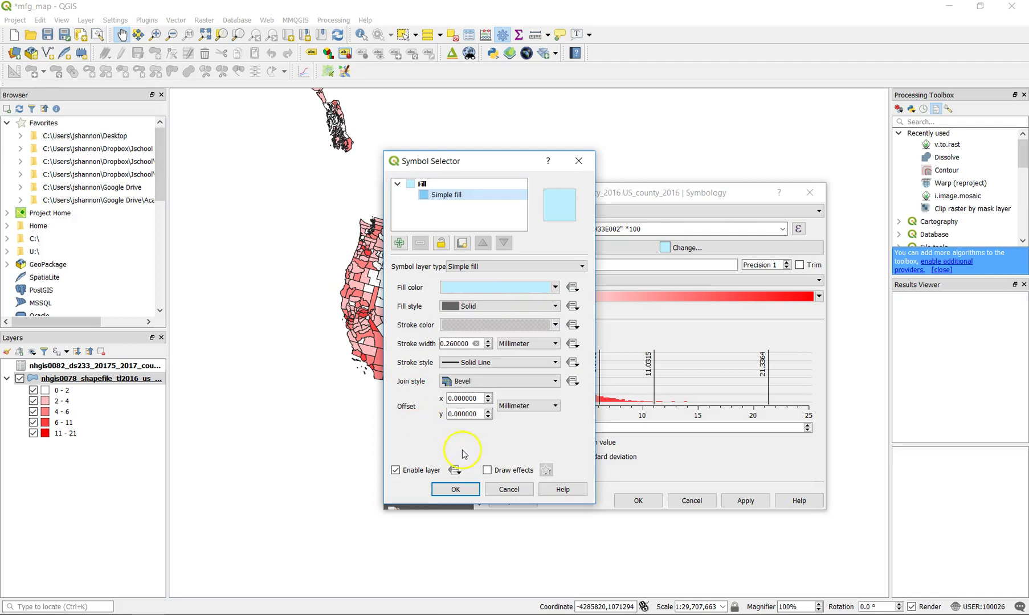
{"action": "left_click", "coordinate": [456, 488]}
{"action": "left_click", "coordinate": [727, 498]}
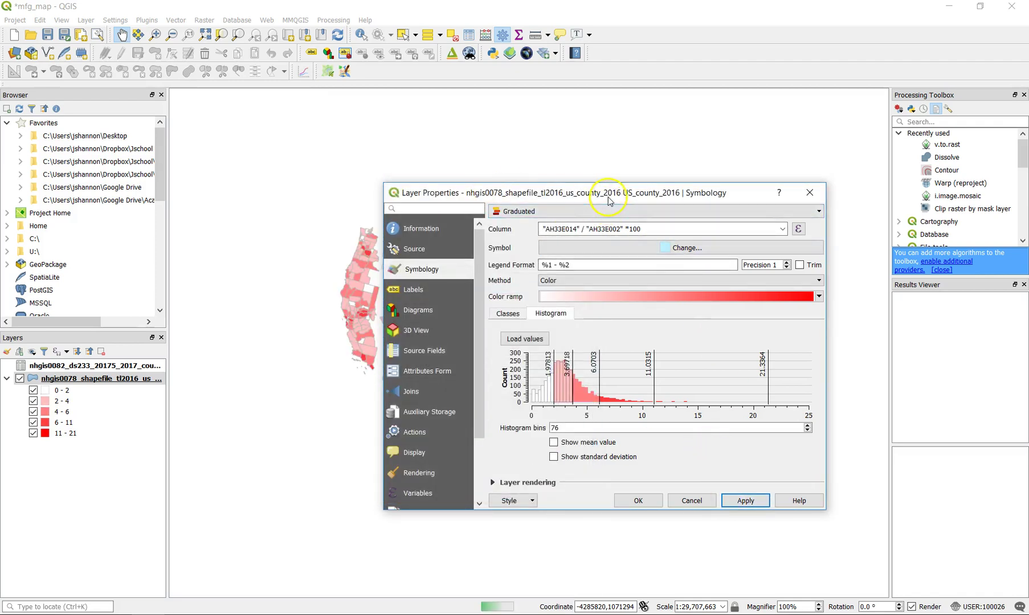
{"action": "left_click_drag", "start_coordinate": [611, 197], "coordinate": [572, 201]}
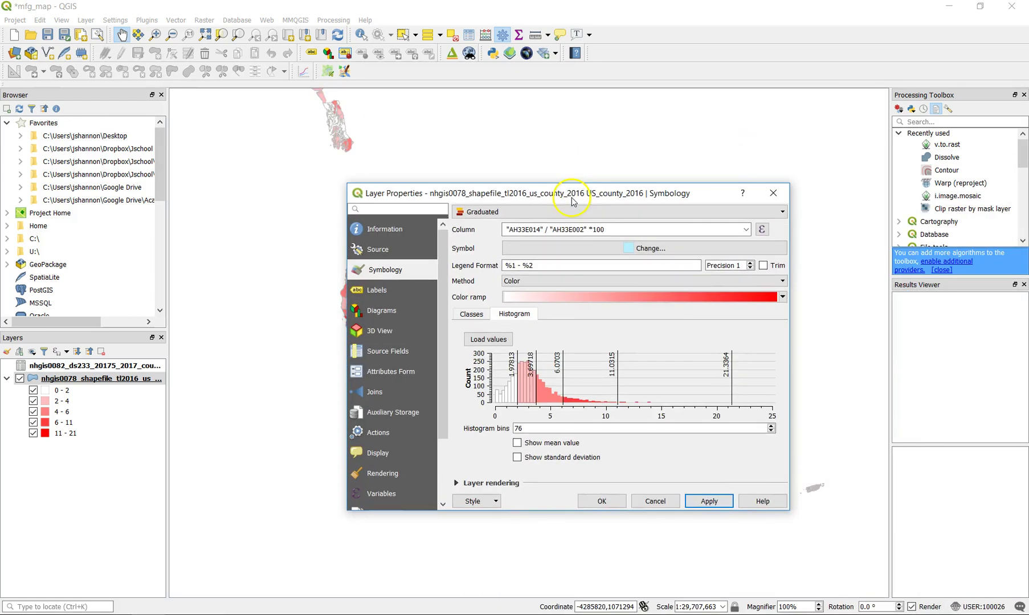
Set the Simple fill stroke width to 0.1 mm and apply it to the map
{"action": "left_click", "coordinate": [661, 247]}
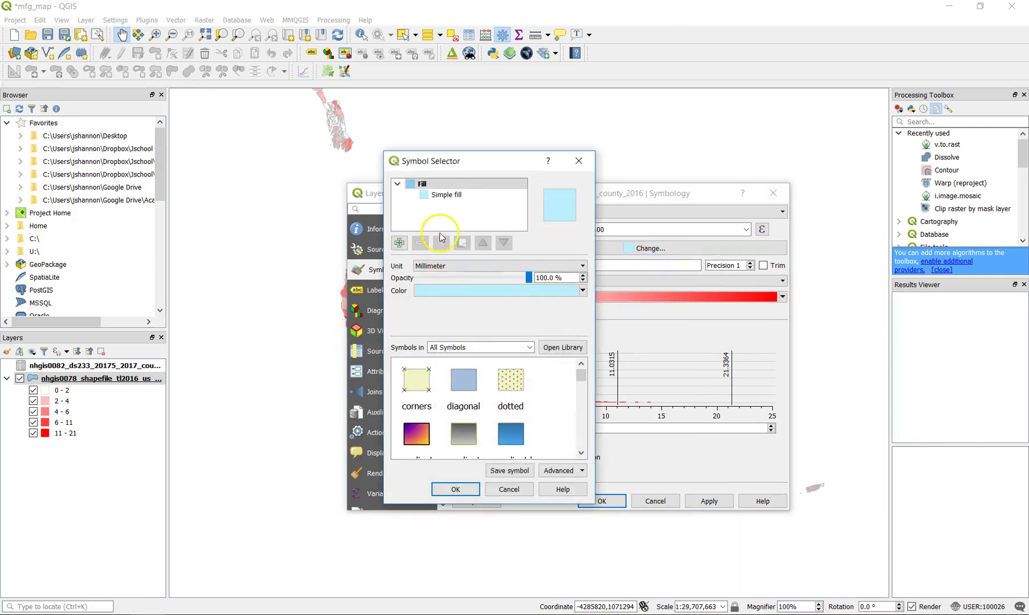
{"action": "left_click", "coordinate": [444, 194]}
{"action": "left_click", "coordinate": [555, 324]}
{"action": "left_click", "coordinate": [409, 433]}
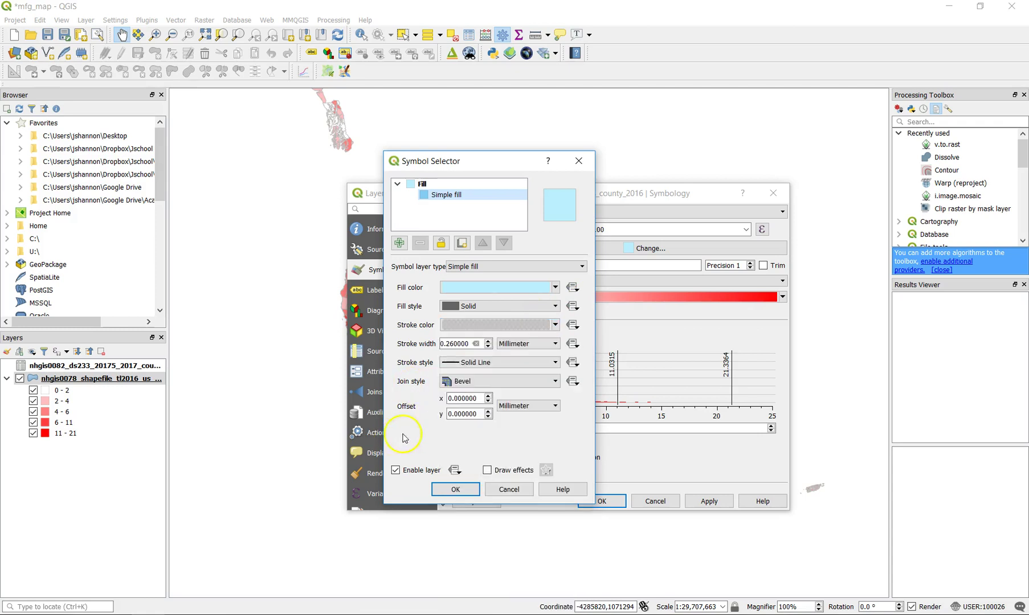
{"action": "left_click", "coordinate": [451, 344]}
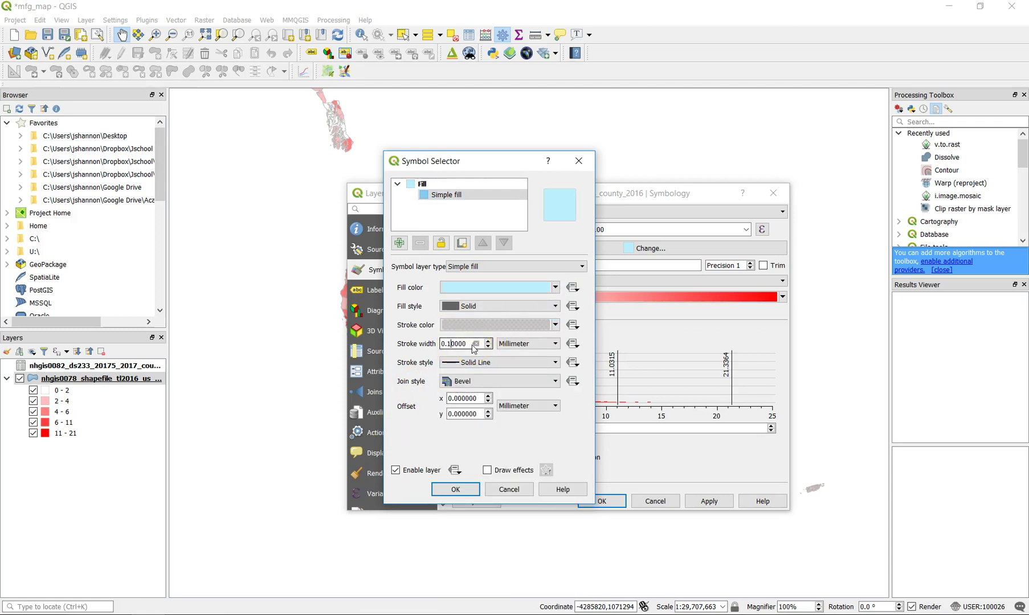
{"action": "left_click", "coordinate": [475, 492]}
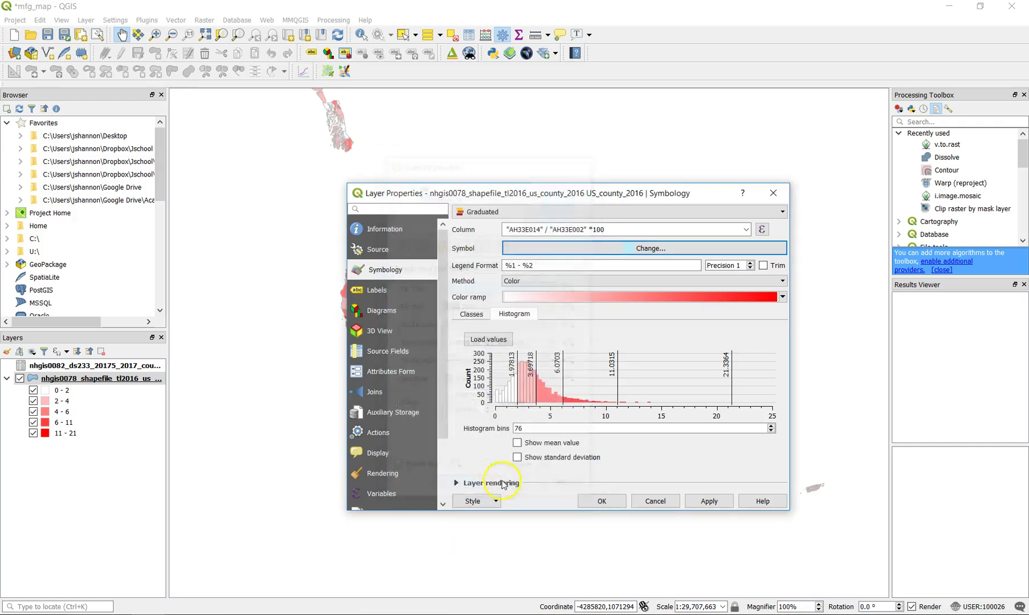
{"action": "left_click", "coordinate": [711, 506]}
{"action": "left_click_drag", "start_coordinate": [653, 193], "coordinate": [769, 146]}
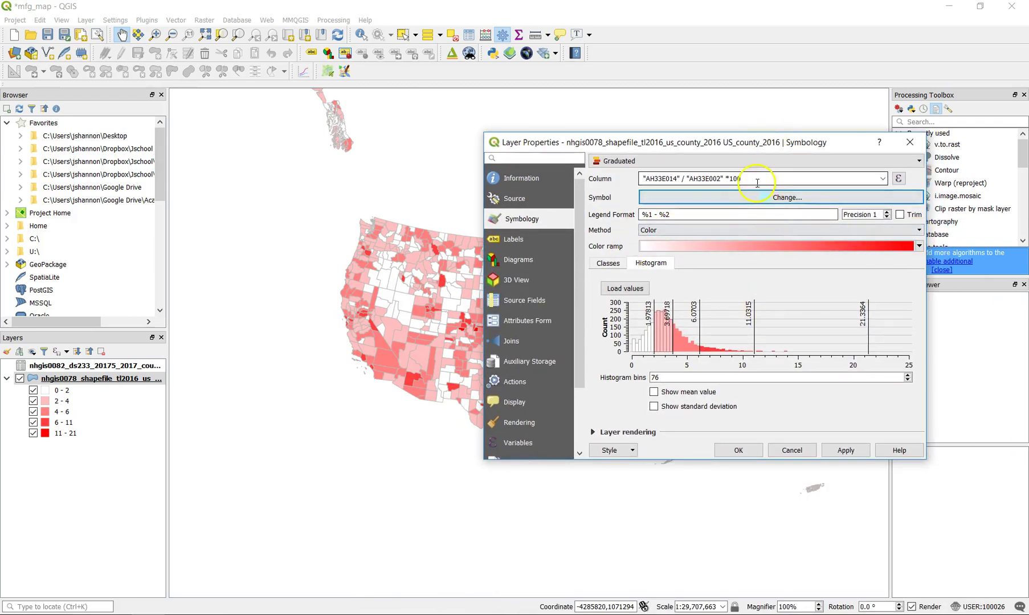
Pick a lighter grey stroke colour with lower opacity and apply it to the map
{"action": "left_click", "coordinate": [772, 197]}
{"action": "left_click", "coordinate": [446, 194]}
{"action": "left_click", "coordinate": [556, 324]}
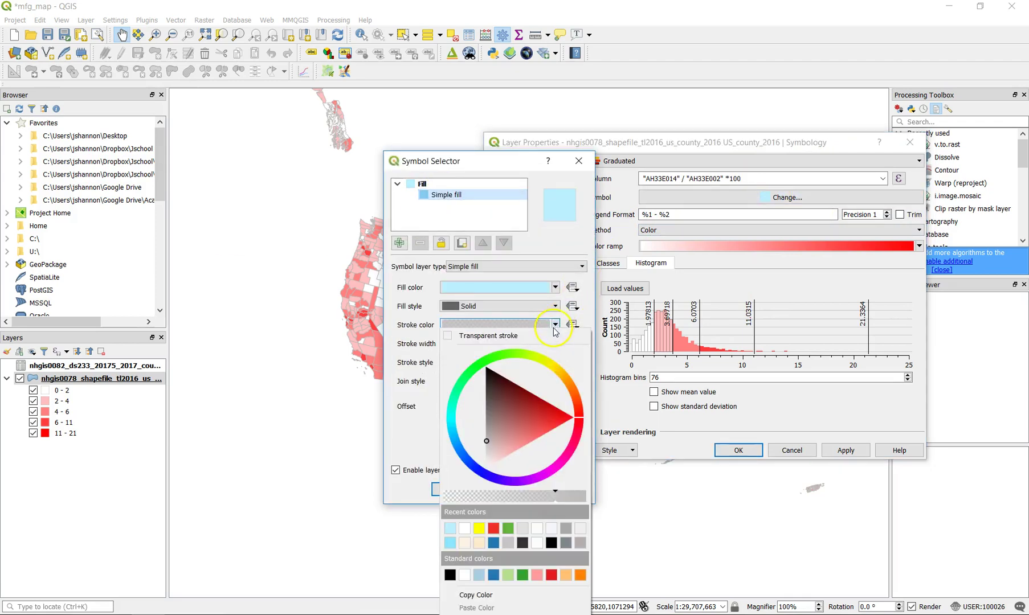
{"action": "left_click", "coordinate": [488, 456]}
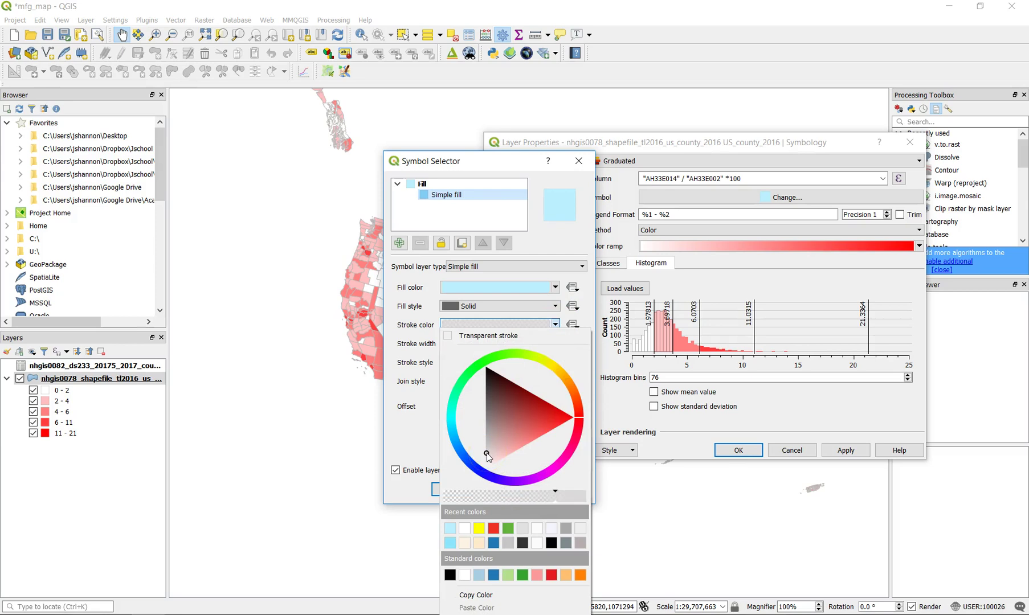
{"action": "left_click", "coordinate": [524, 499]}
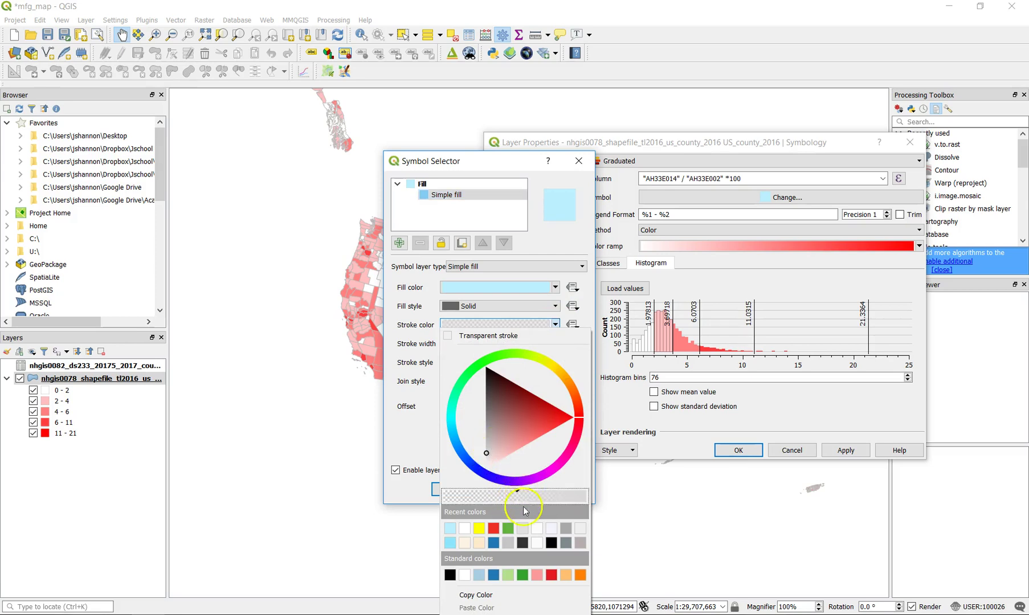
{"action": "left_click", "coordinate": [403, 481]}
{"action": "left_click", "coordinate": [446, 490]}
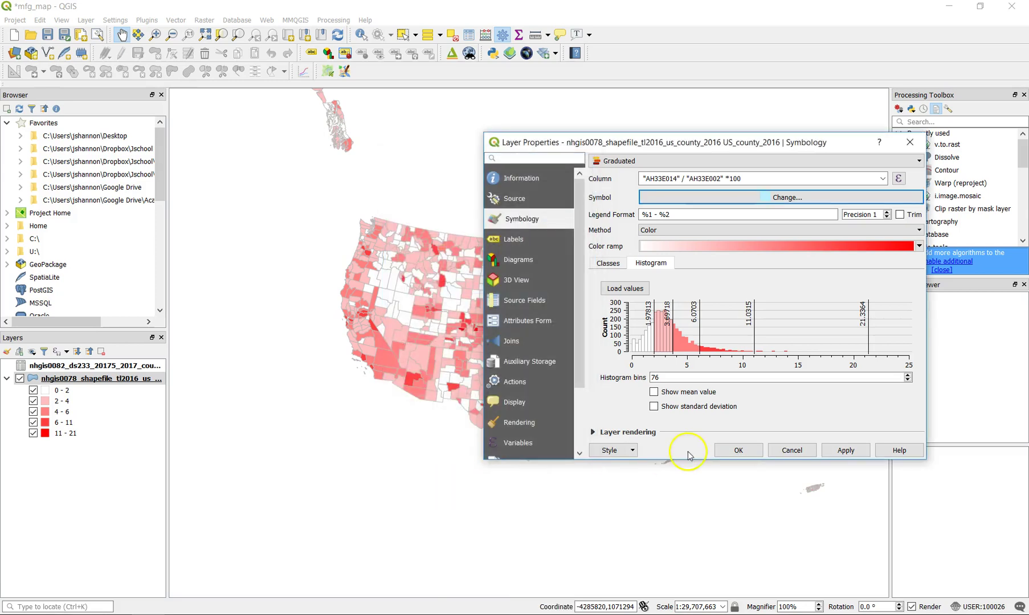
{"action": "left_click", "coordinate": [832, 454]}
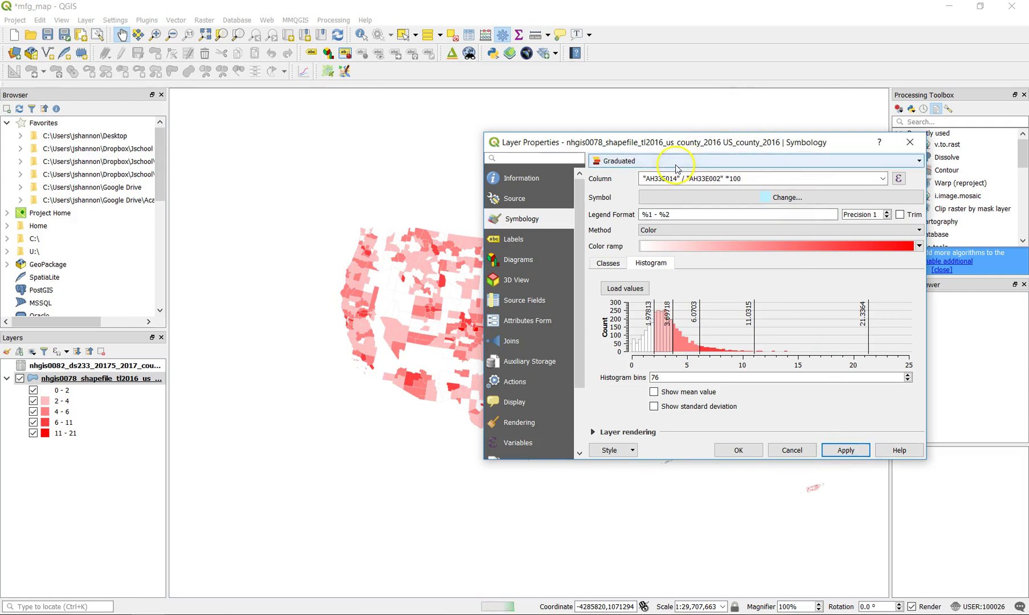
Check the finished map, then accept the symbology and close Layer Properties
{"action": "left_click_drag", "start_coordinate": [733, 143], "coordinate": [725, 461]}
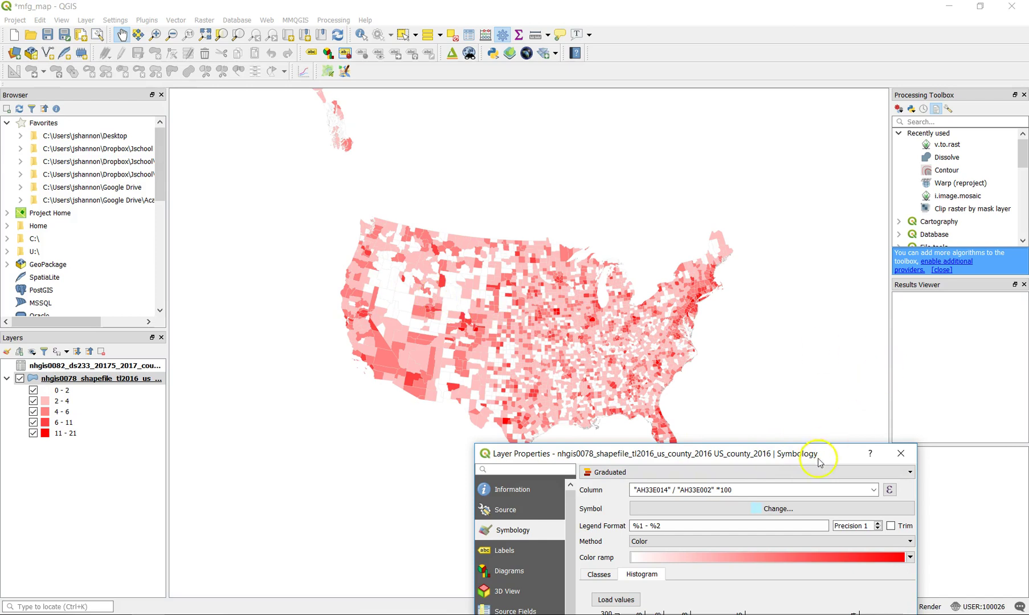
{"action": "left_click_drag", "start_coordinate": [820, 456], "coordinate": [785, 188]}
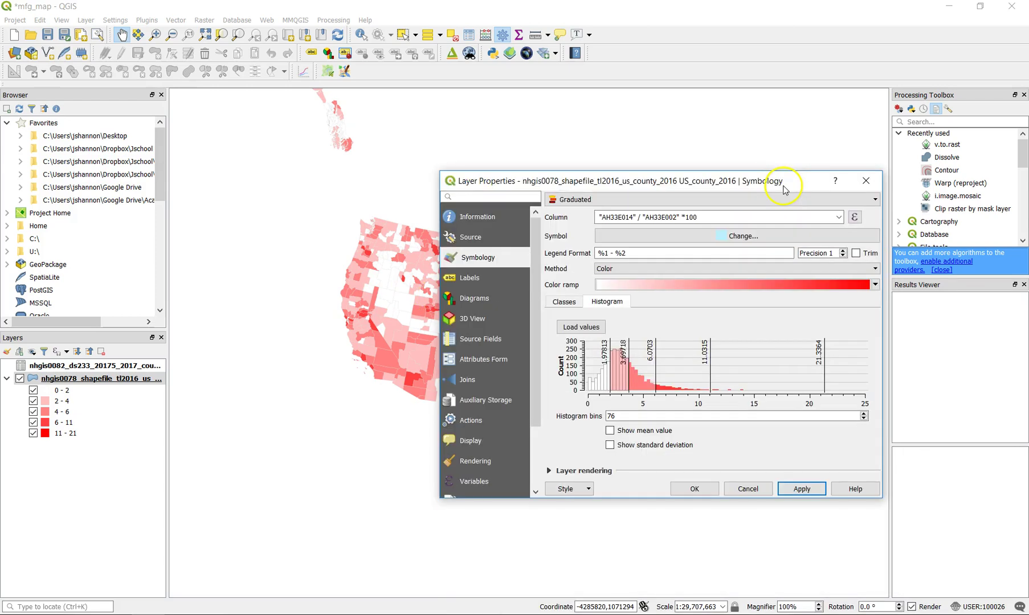
{"action": "left_click", "coordinate": [695, 490]}
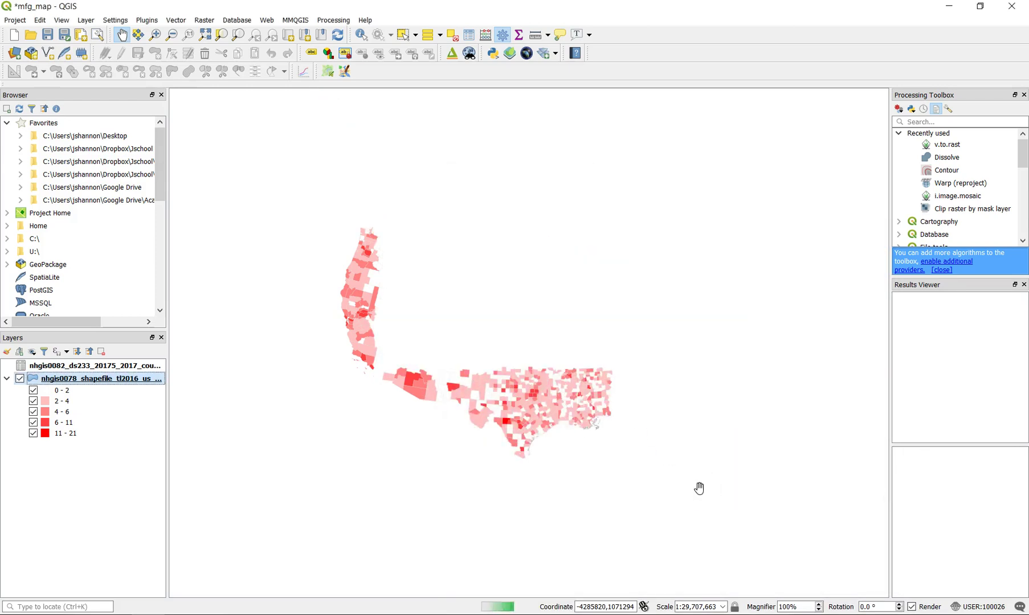